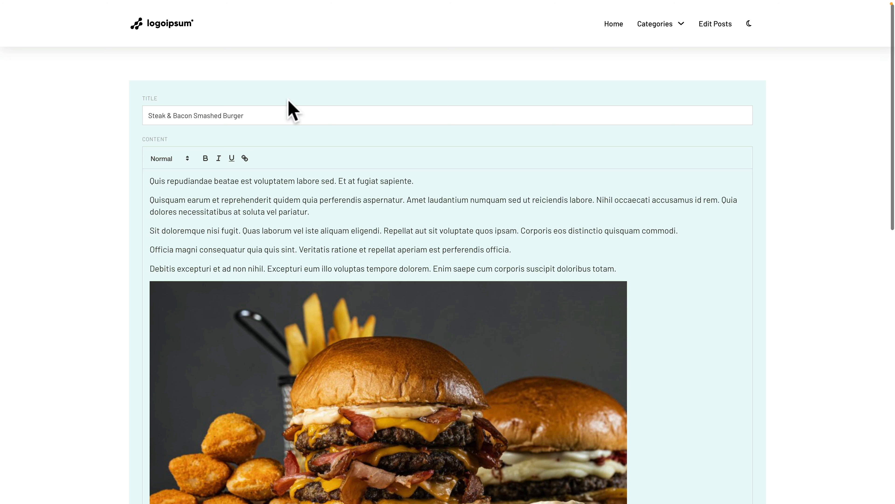
scroll(121, 275, down, 12)
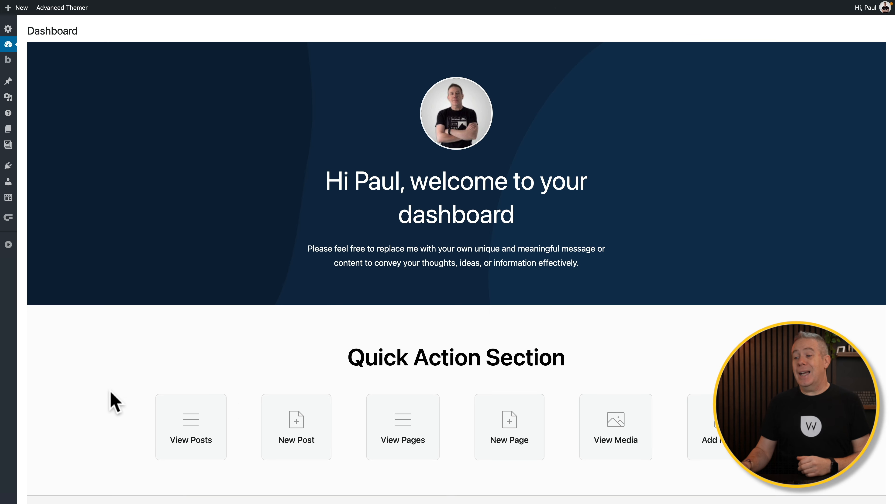
Open the list of pages and edit the Post List With Edit page with Bricks.
click(404, 434)
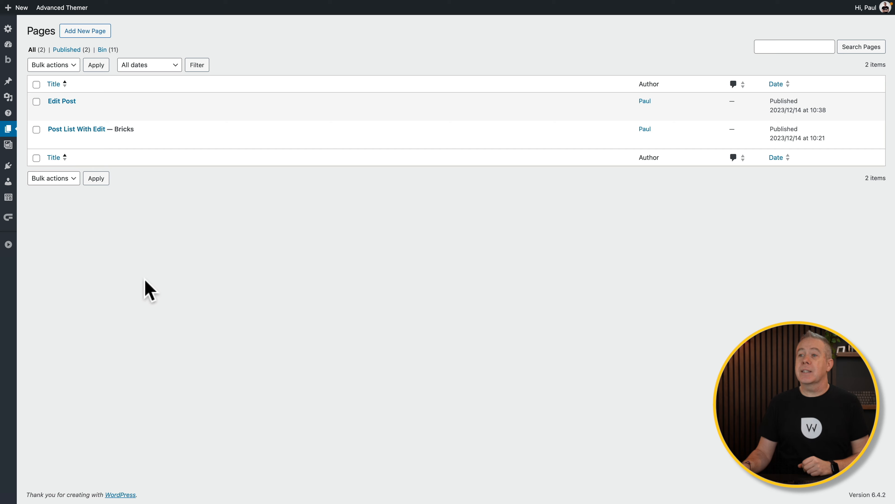
mouse_move(85, 139)
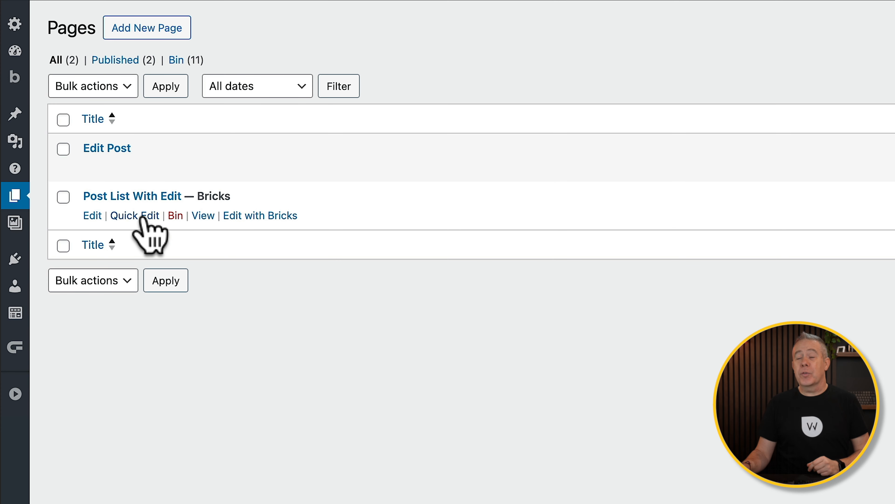
mouse_move(111, 160)
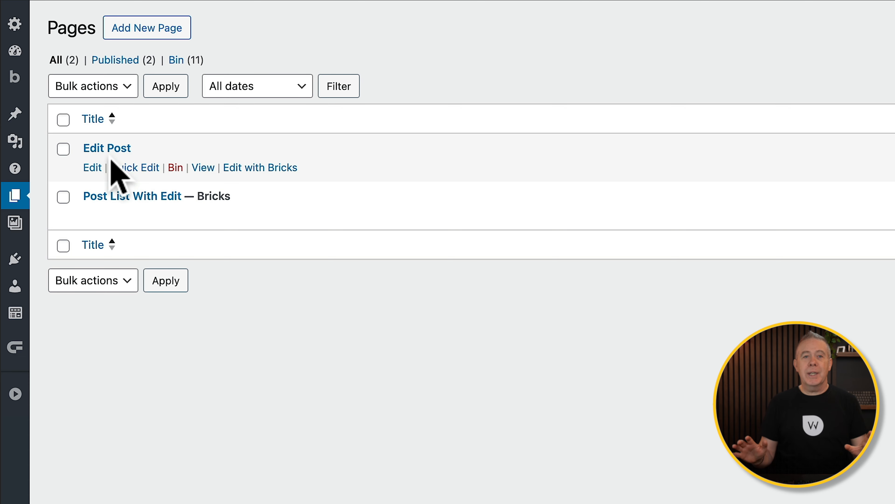
mouse_move(239, 216)
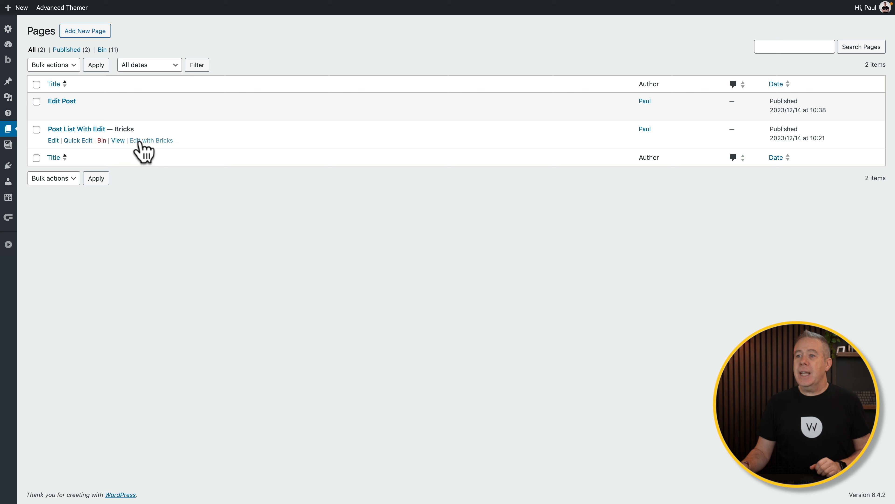
click(140, 141)
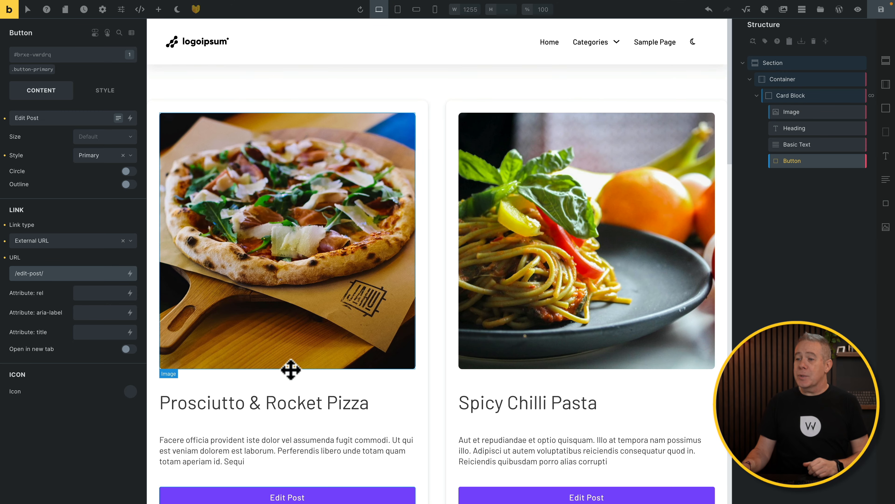
Examine the post card layout and the settings of its Image and Heading elements.
scroll(290, 369, down, 2)
scroll(291, 369, down, 3)
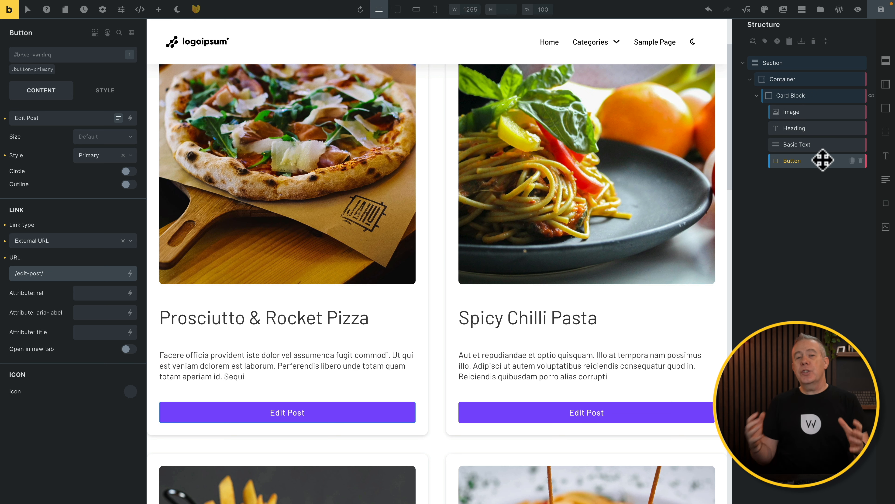
click(801, 112)
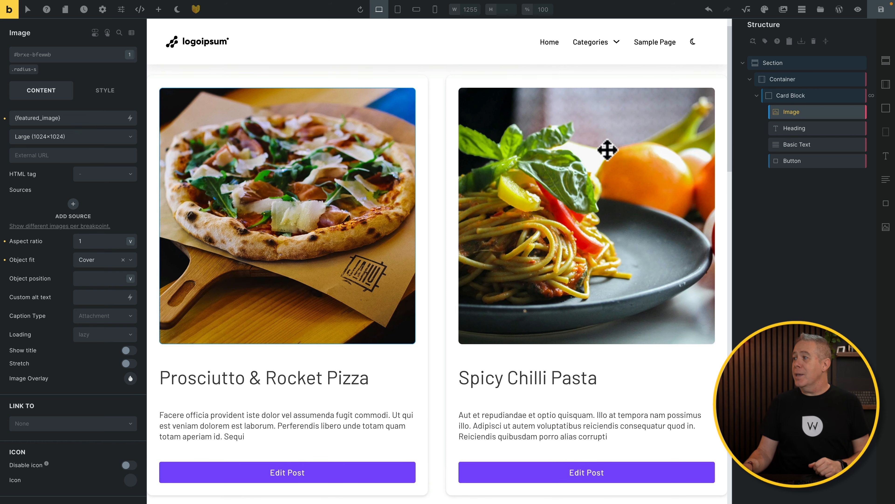
click(809, 129)
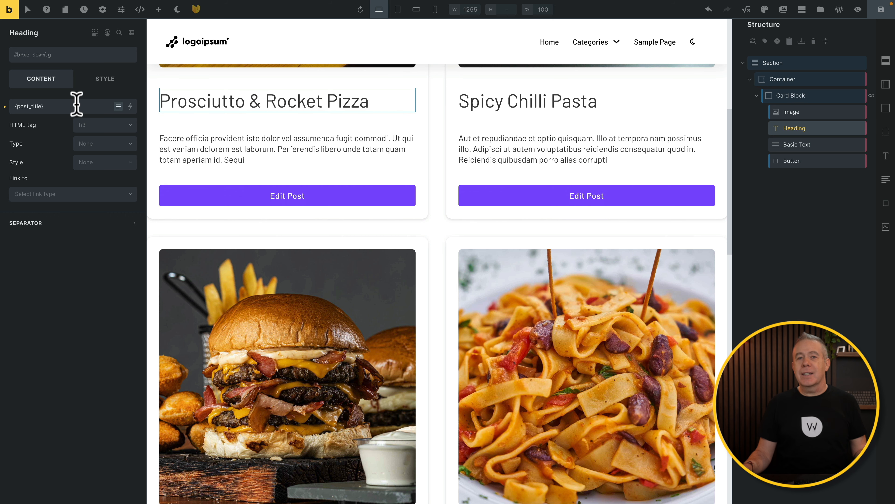
Clear the card button's link and set it again as an External URL pointing to /edit-post/.
click(827, 161)
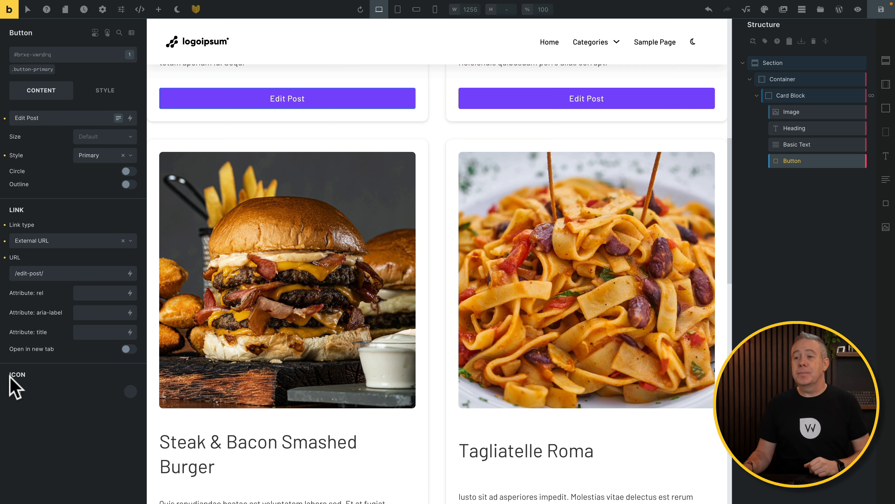
click(123, 240)
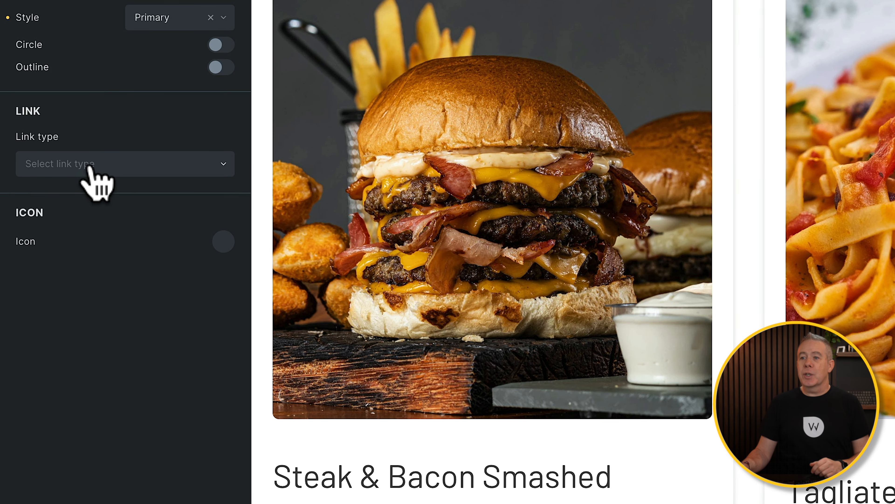
click(89, 166)
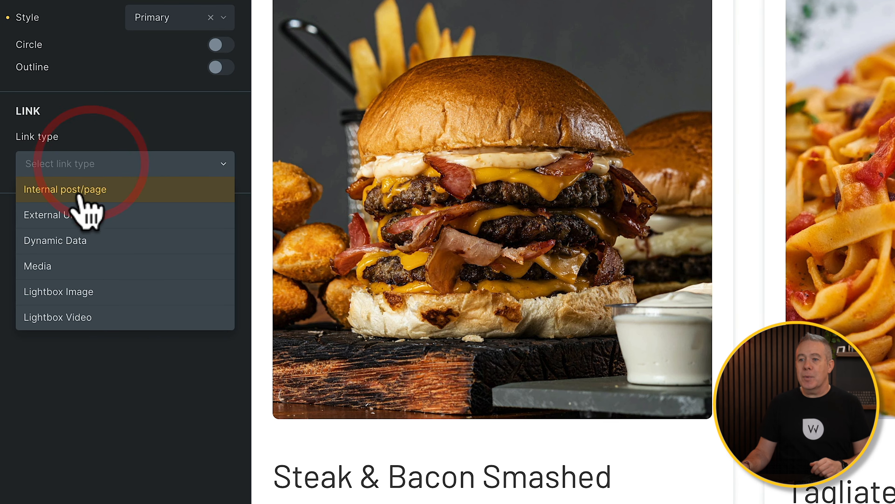
click(77, 216)
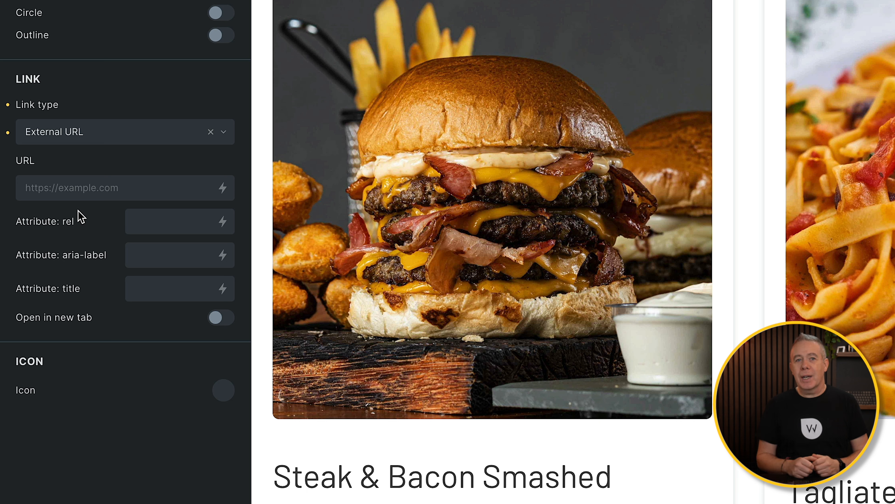
click(85, 187)
click(85, 188)
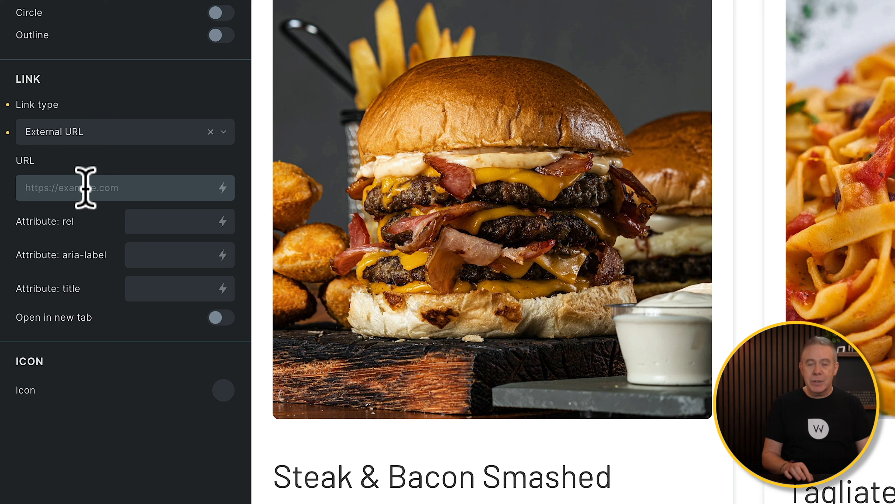
text(/edit-)
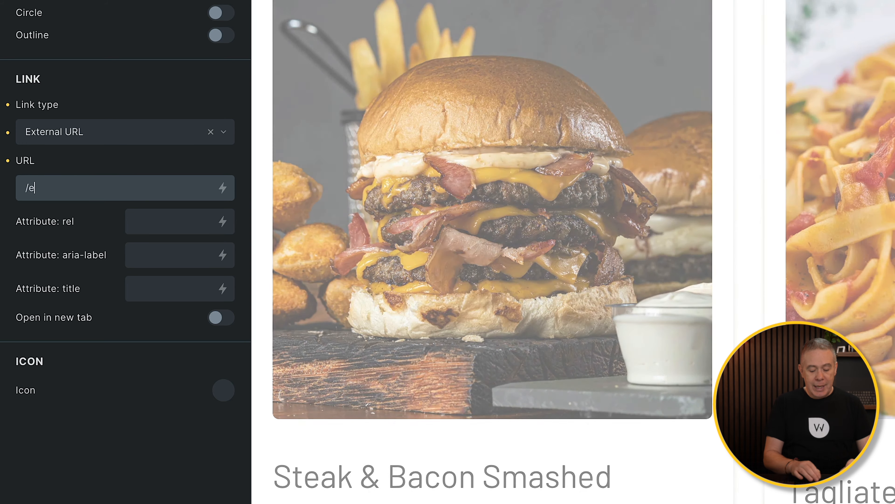
text(post/)
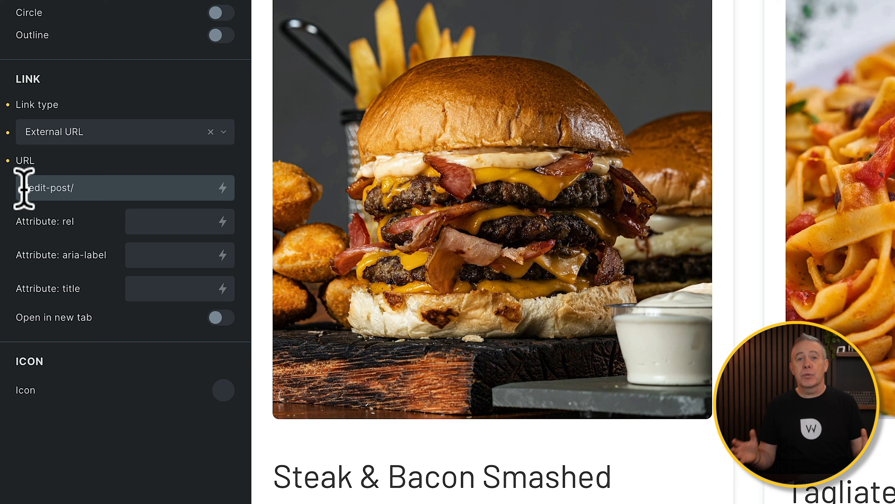
Append ?id= and the dynamic {post_id} tag to the Edit Post button's URL.
click(129, 185)
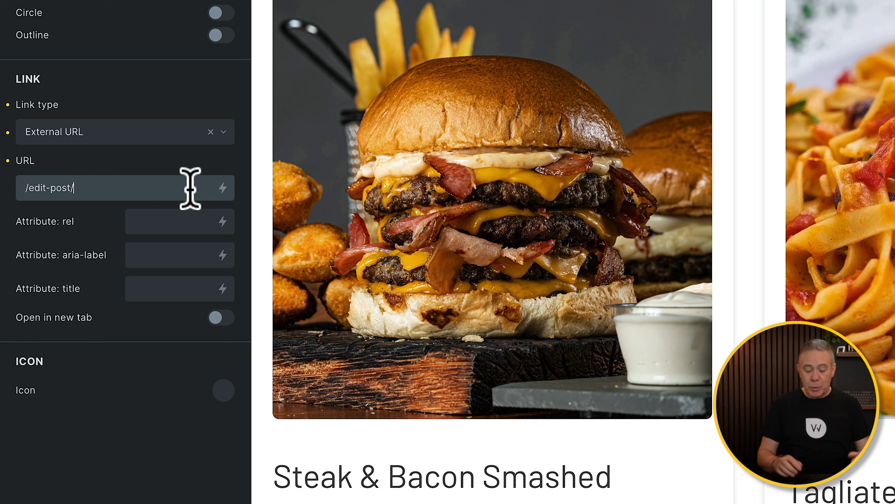
text(?)
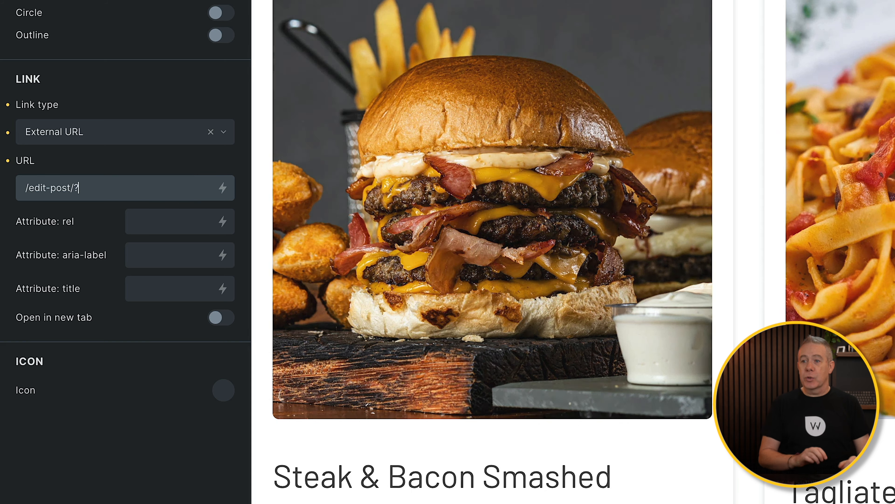
text(id-)
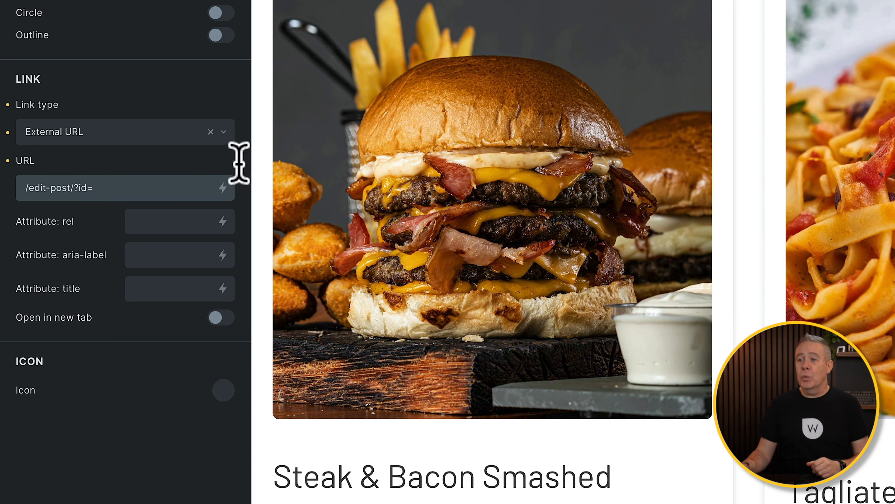
click(223, 187)
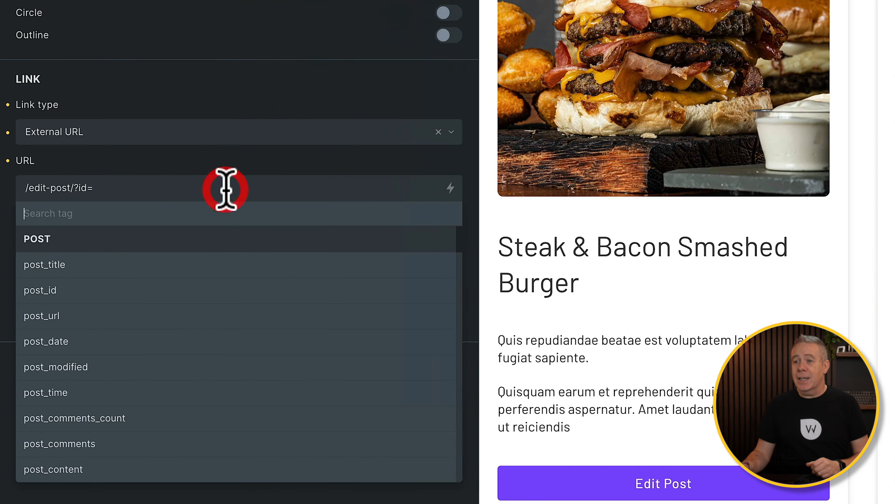
click(86, 288)
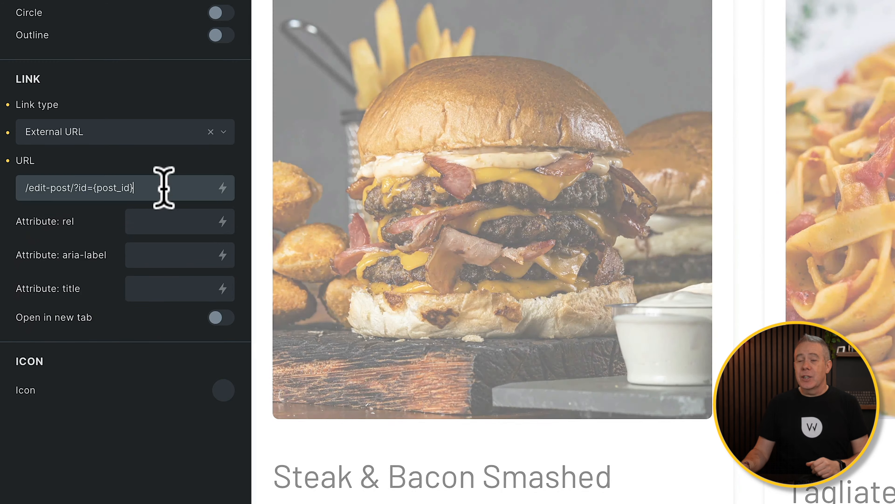
click(164, 187)
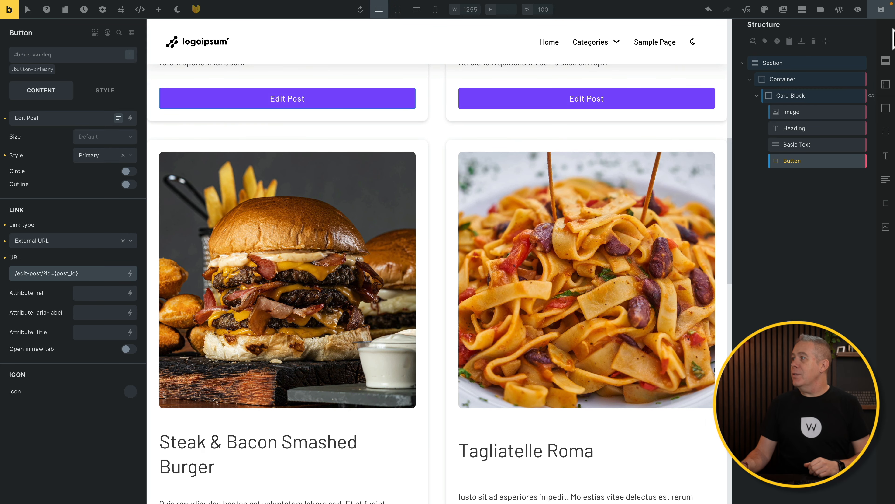
Save the post list page and view it on the frontend.
click(880, 10)
click(858, 10)
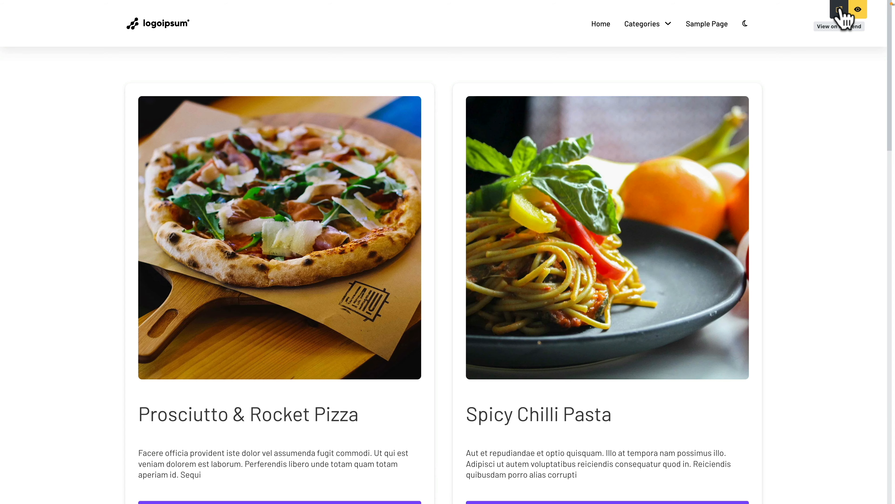
click(840, 11)
Open the Edit Post link of the Prosciutto & Rocket Pizza card and check the id parameter in the page address.
scroll(141, 380, down, 5)
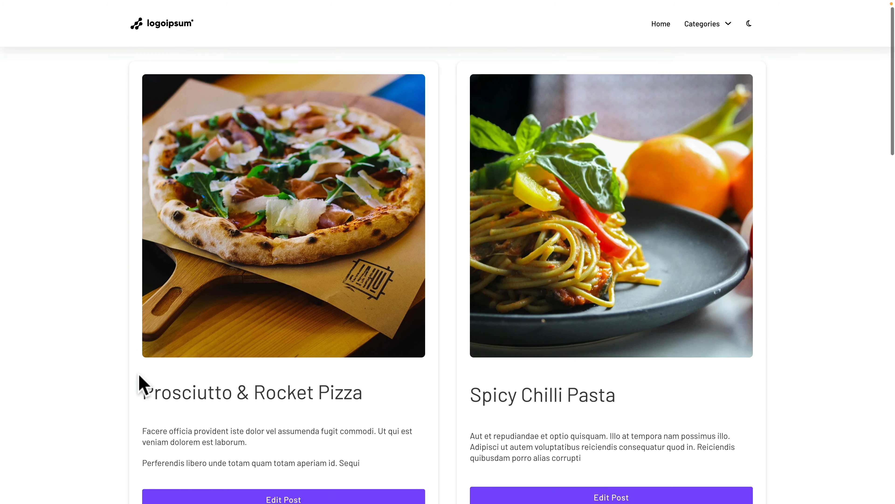
scroll(139, 375, down, 1)
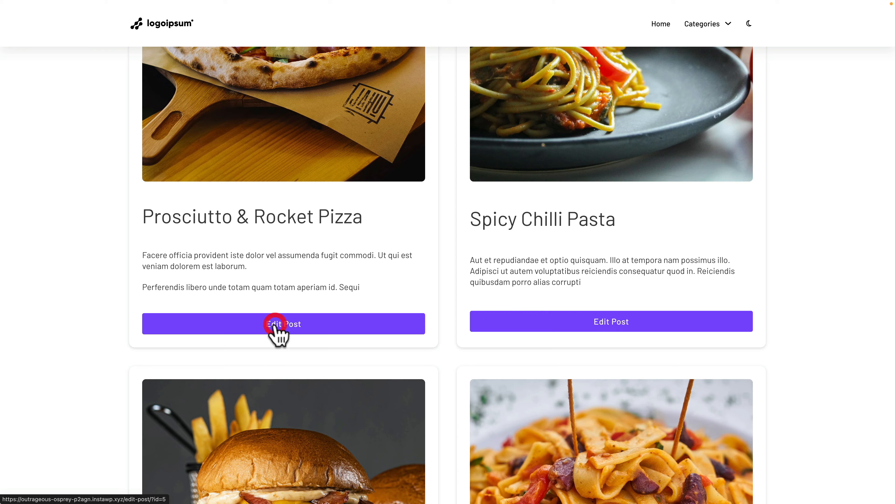
click(275, 324)
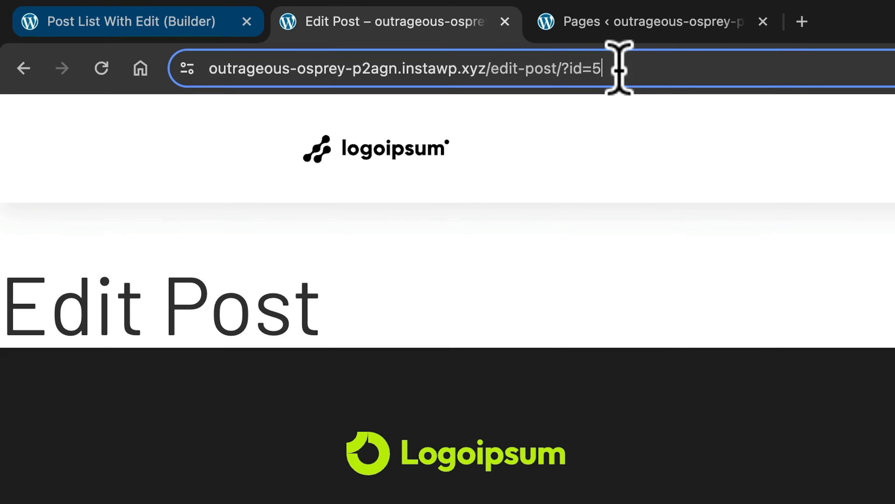
drag(320, 34, 136, 33)
drag(290, 78, 259, 79)
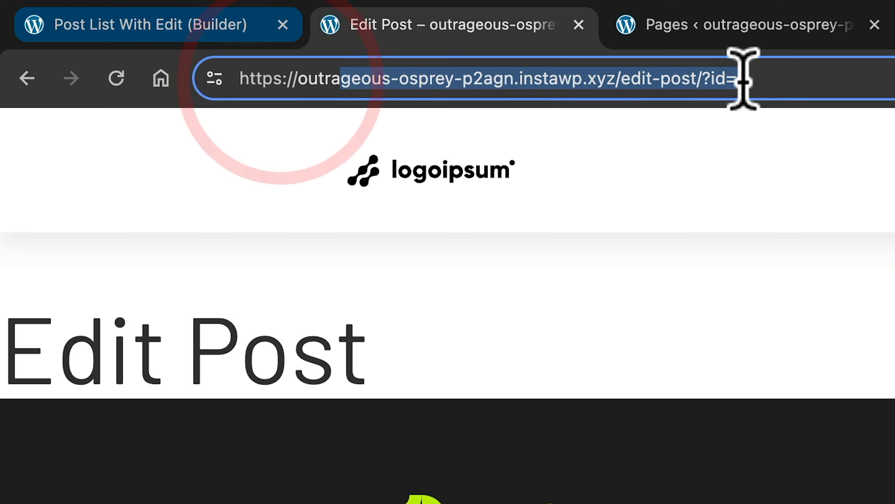
click(758, 79)
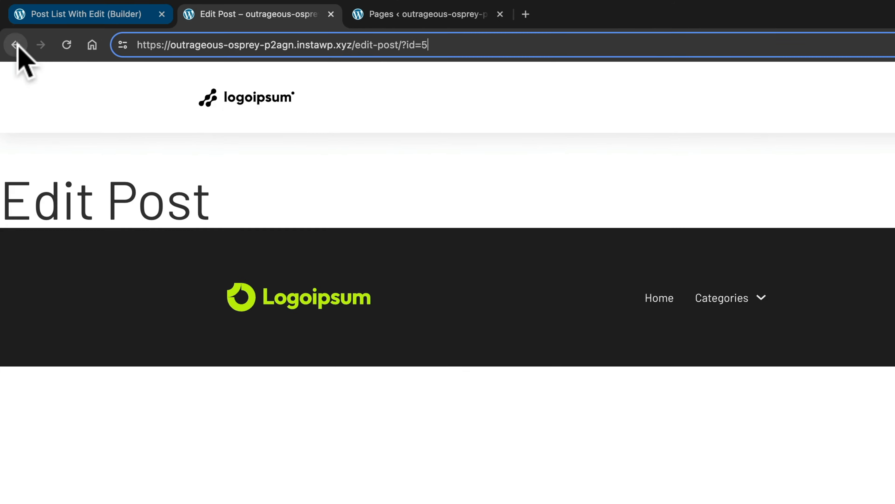
Return to the post list and open the Edit Post link of the Spicy Chilli Pasta card.
click(15, 44)
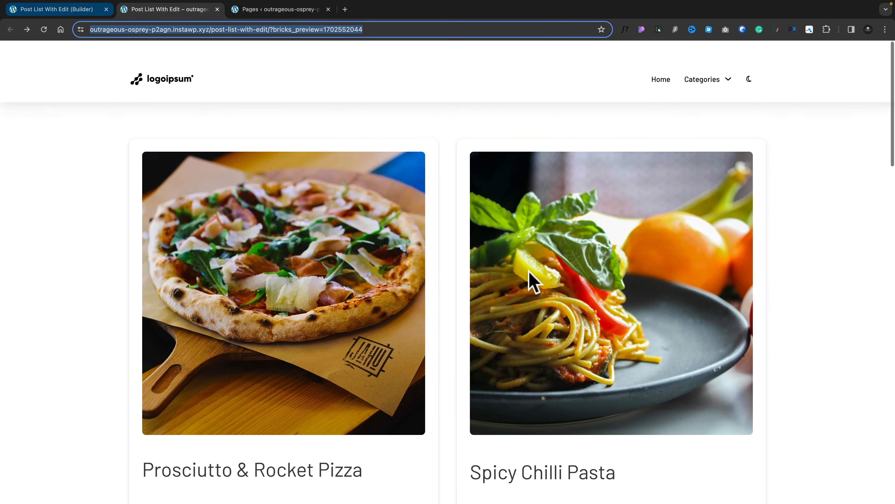
scroll(529, 271, down, 5)
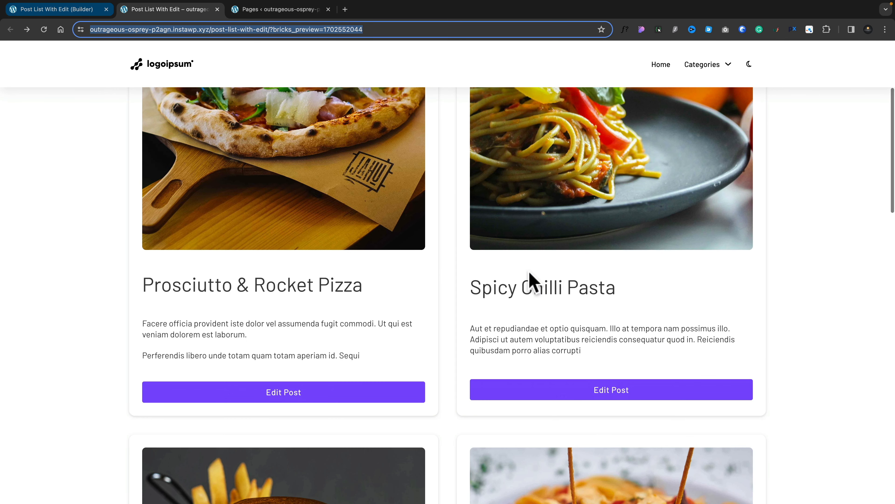
click(596, 389)
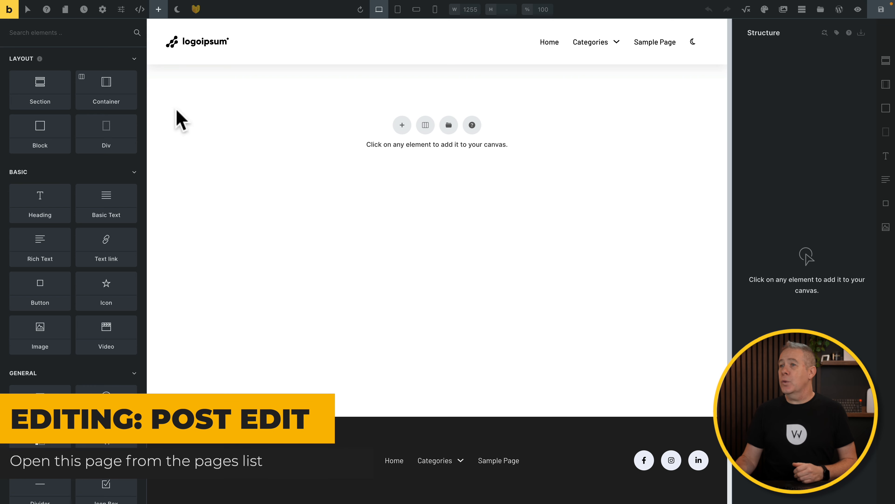
Add a section to the empty Edit Post page and insert a Pro Forms element in its container.
click(885, 61)
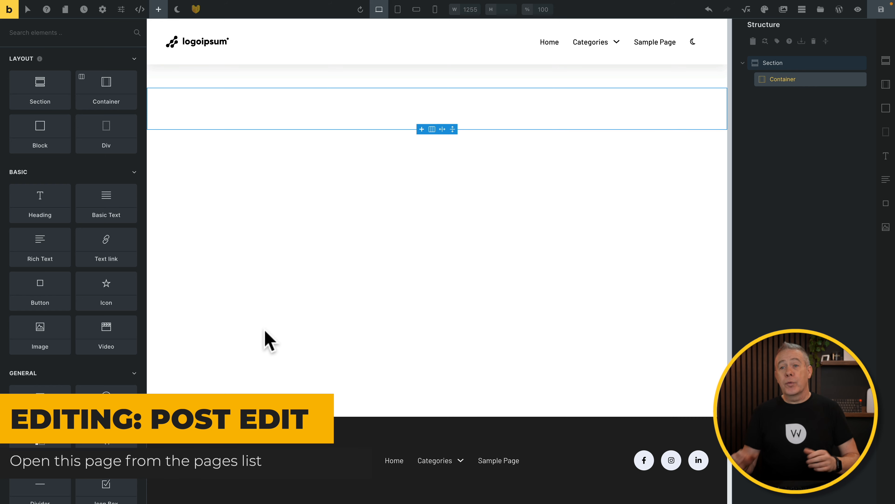
click(93, 32)
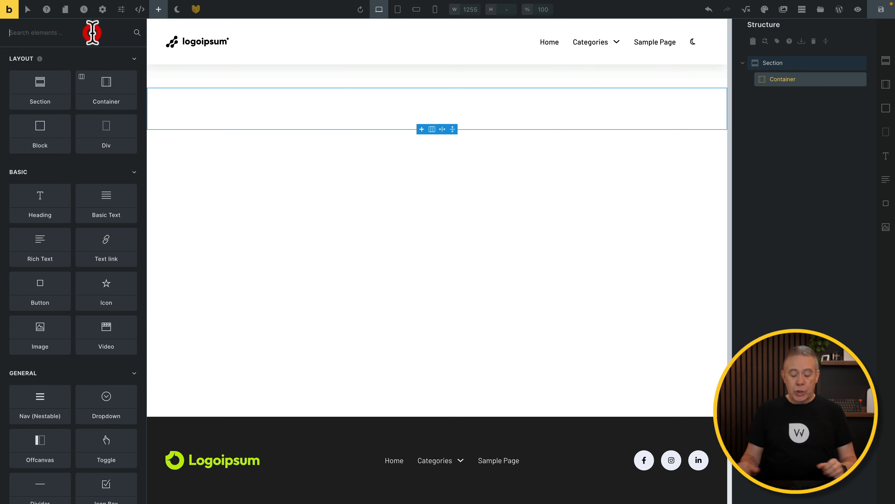
text(pro)
click(40, 110)
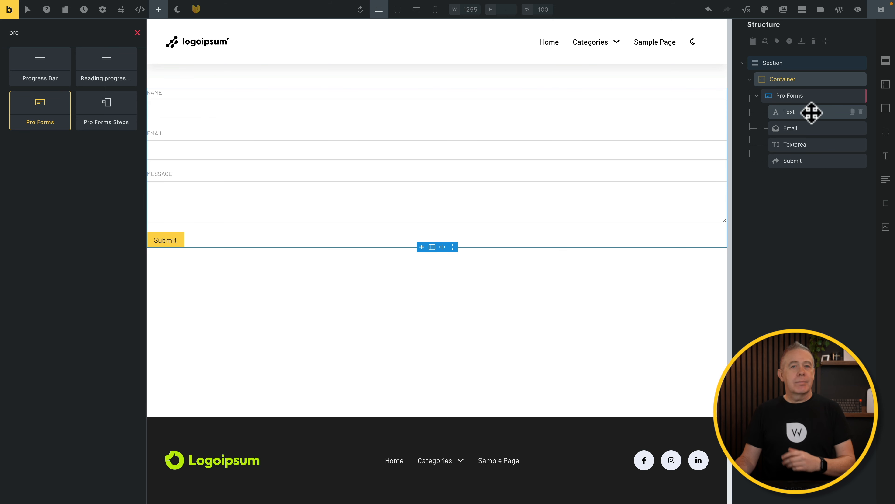
Delete the default Text, Email and Textarea fields from the Pro Forms element, keeping only Submit.
click(860, 112)
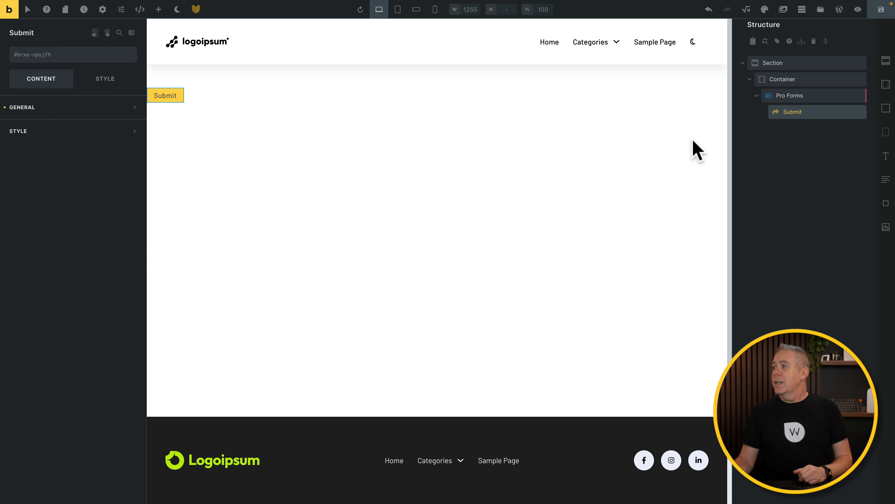
click(803, 99)
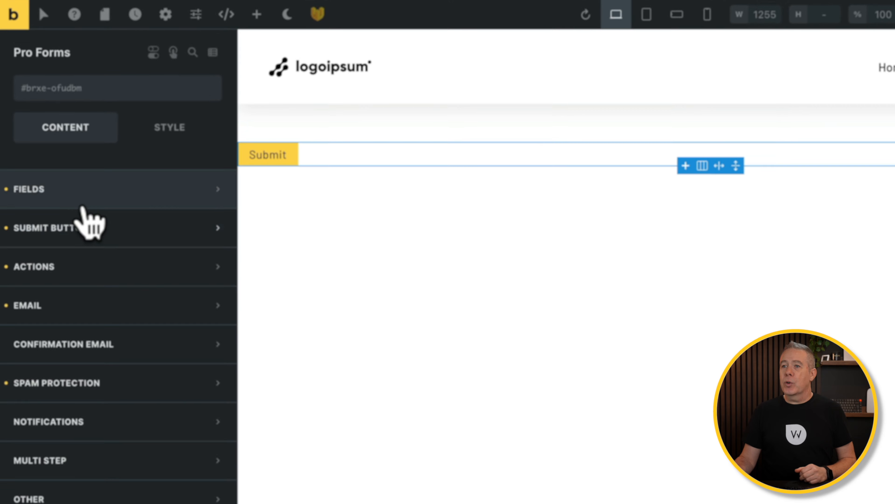
click(84, 208)
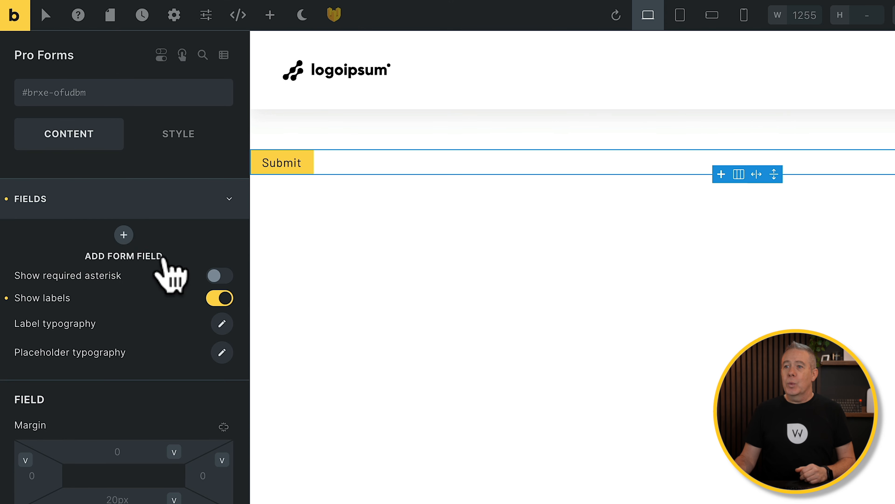
click(123, 235)
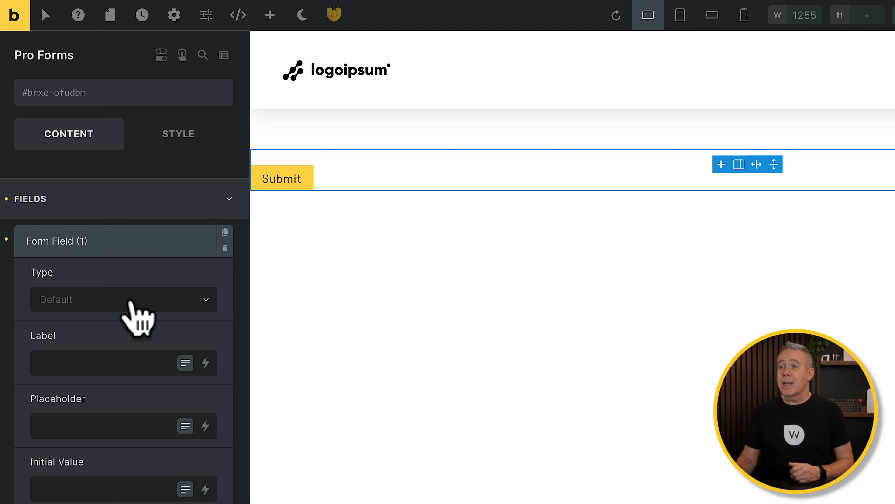
click(225, 249)
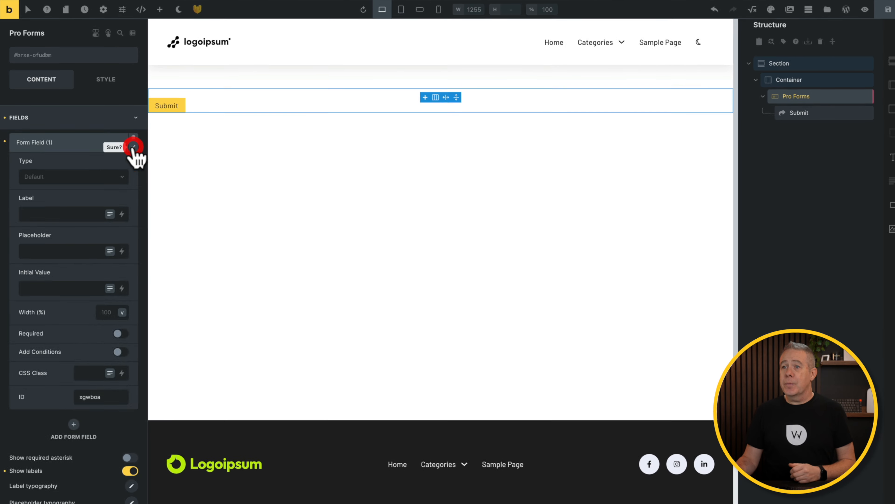
click(133, 147)
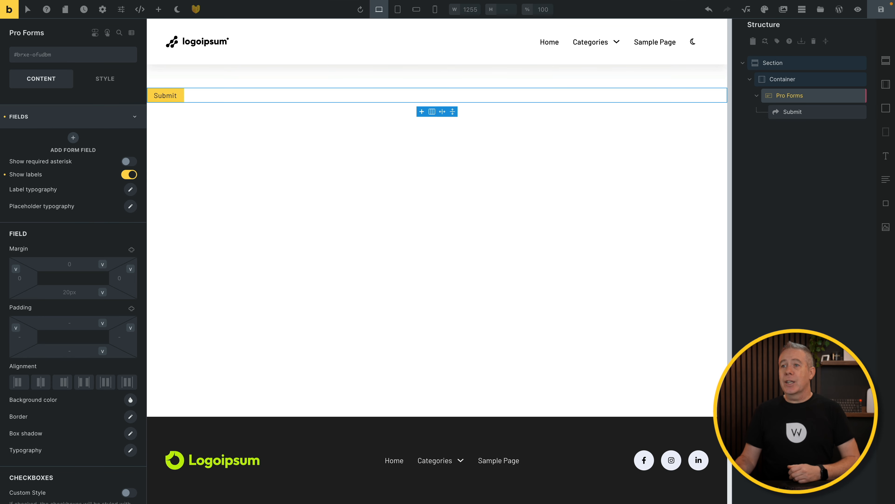
click(44, 119)
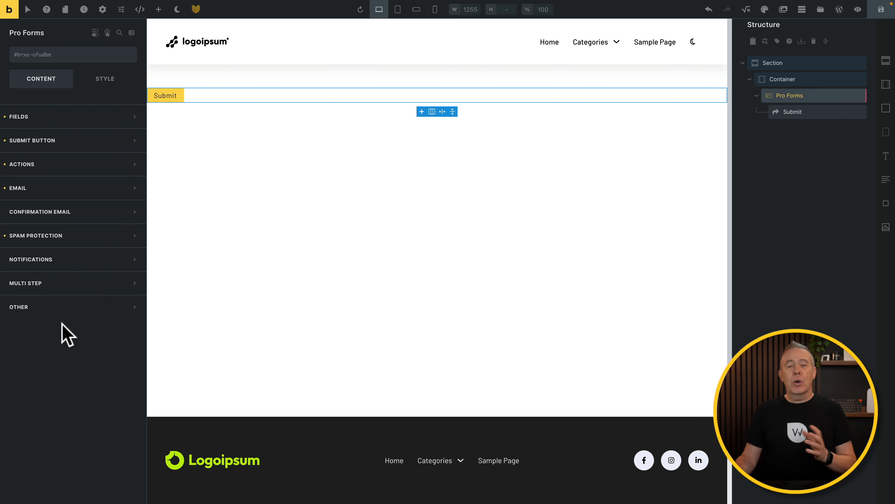
Add a Text field from the Bricksforge Forms elements to the Pro Forms element and place it above Submit.
click(159, 9)
click(134, 59)
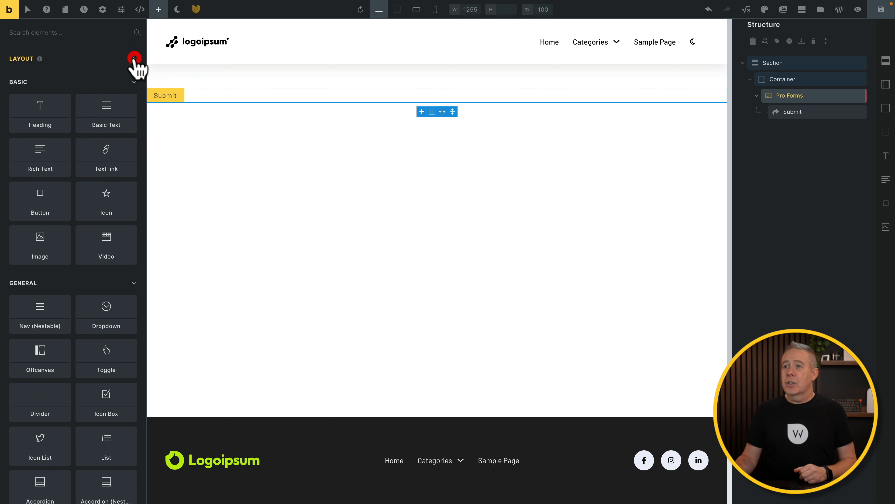
click(134, 82)
click(133, 100)
scroll(121, 254, down, 10)
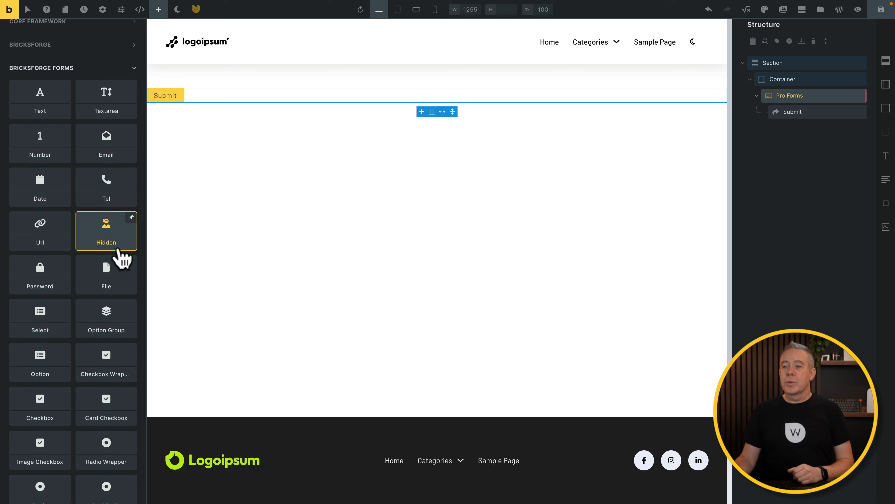
scroll(39, 321, down, 4)
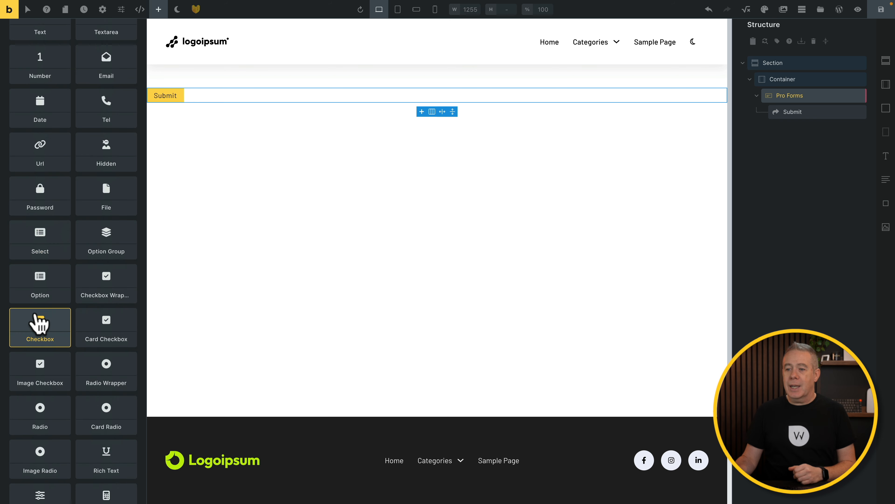
scroll(39, 321, down, 5)
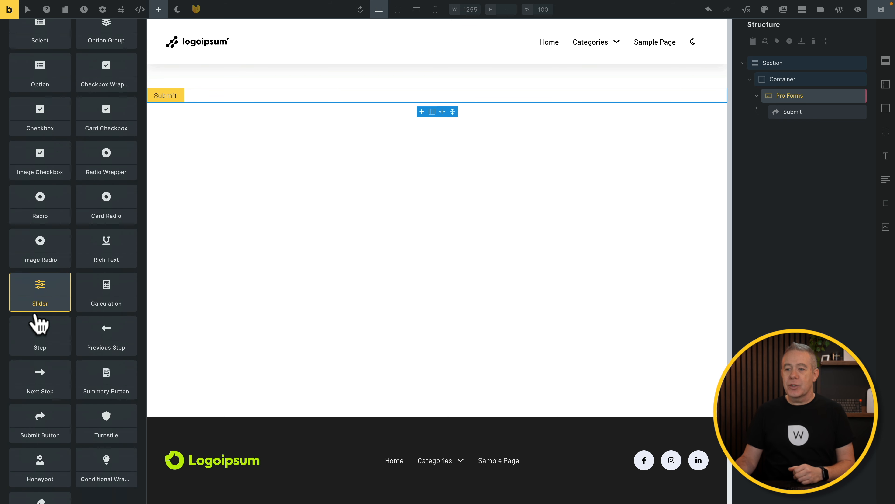
scroll(35, 315, down, 2)
scroll(35, 314, up, 6)
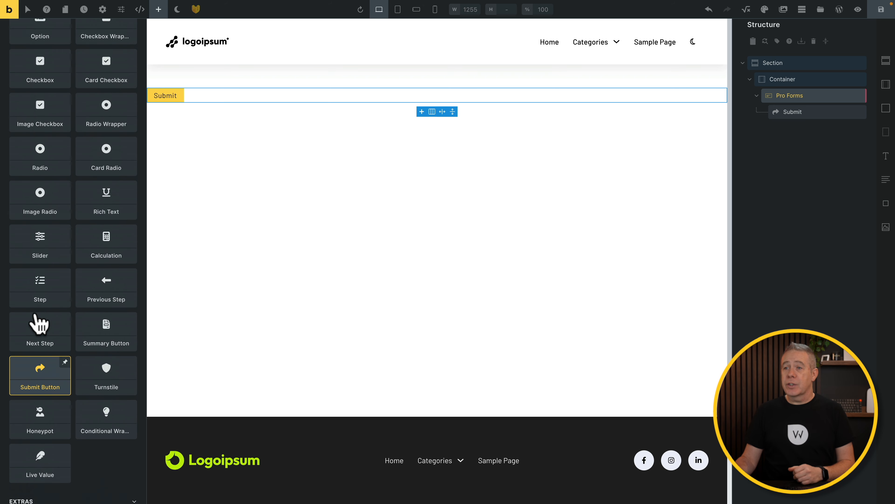
scroll(39, 322, up, 7)
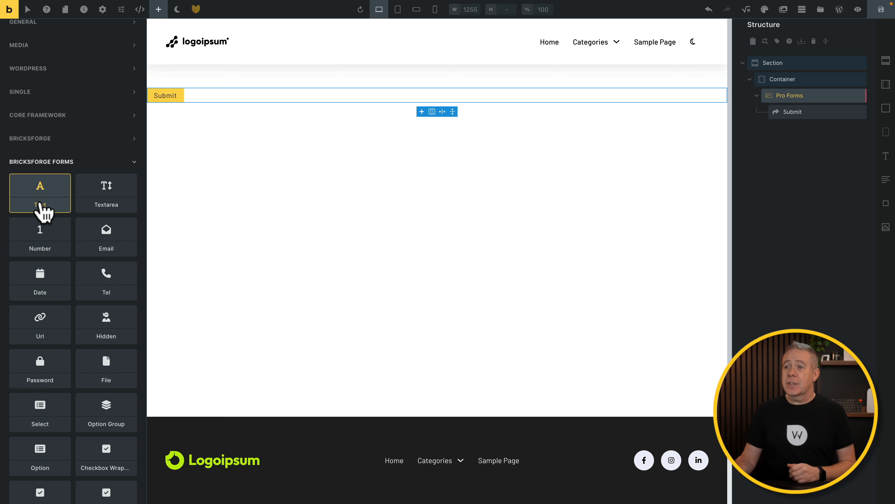
click(39, 195)
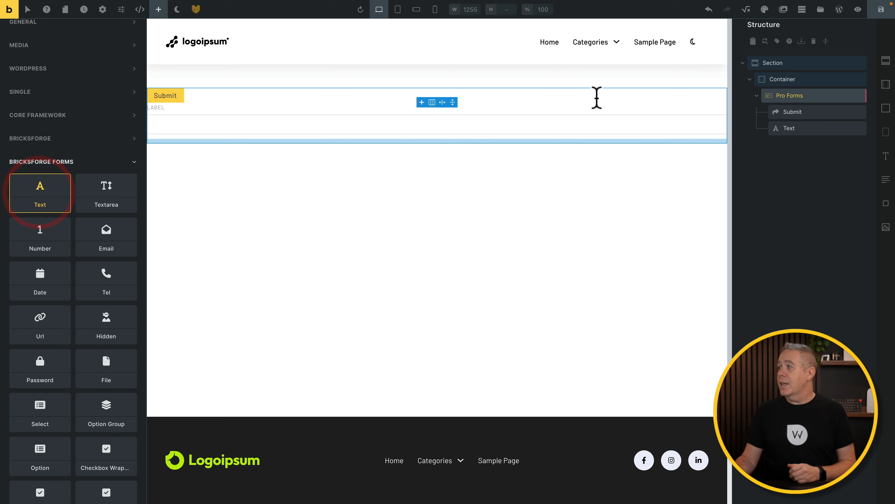
mouse_move(786, 125)
mouse_down()
mouse_move(784, 110)
mouse_move(789, 114)
mouse_up()
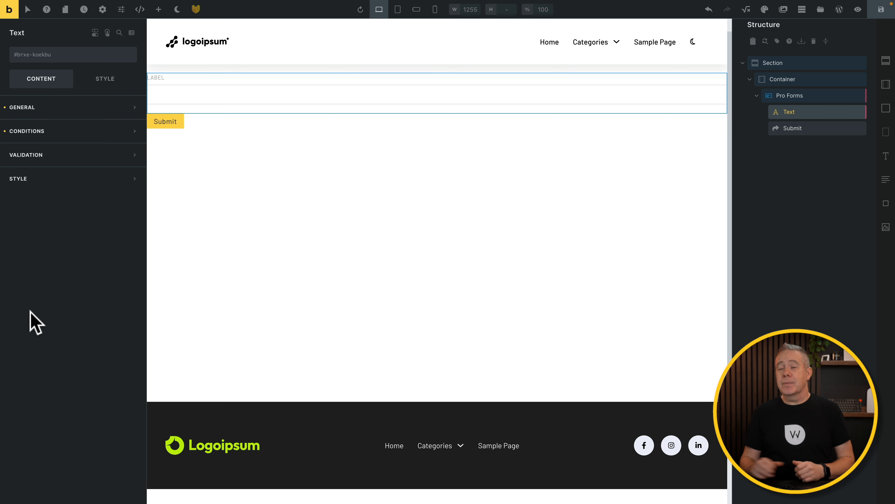
Add a Bricksforge Forms Rich Text field to the form and place it between Text and Submit.
click(159, 9)
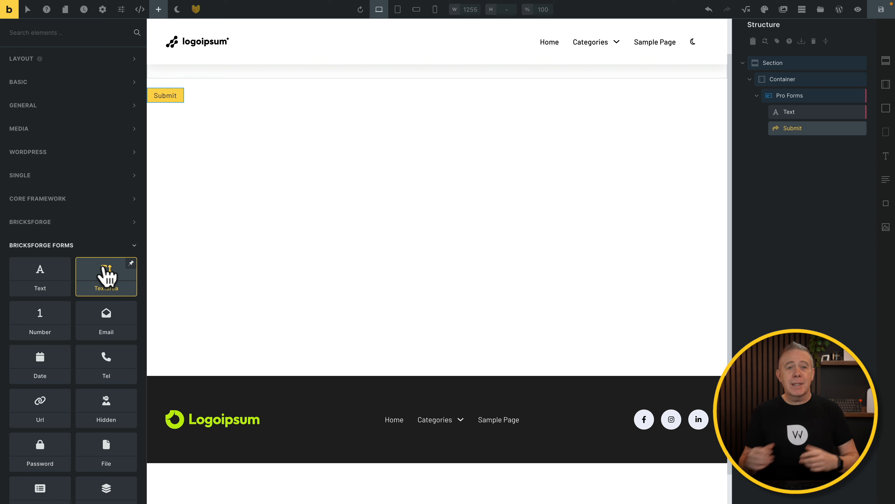
scroll(106, 277, down, 10)
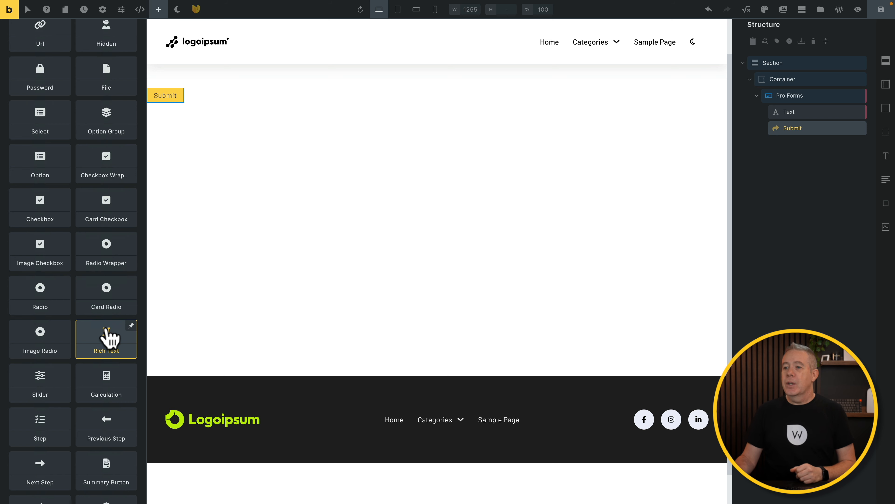
click(107, 337)
click(814, 145)
mouse_move(816, 143)
mouse_down()
mouse_move(814, 122)
mouse_move(802, 134)
mouse_up()
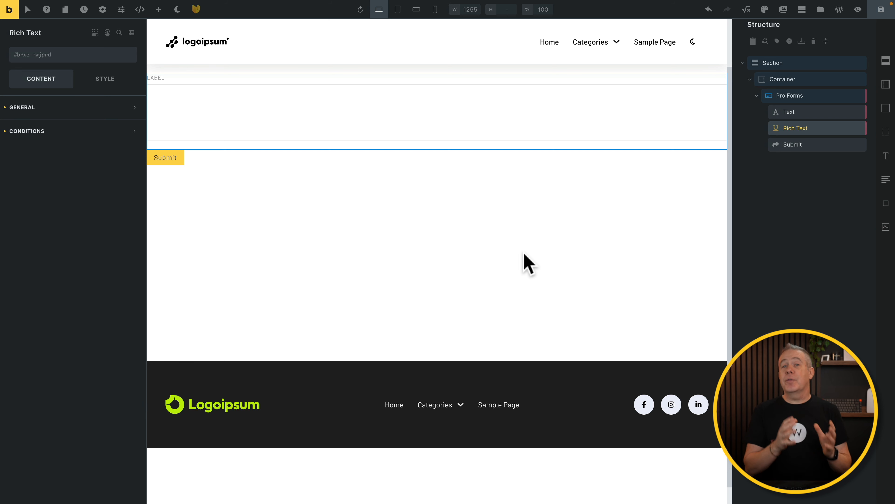
Insert a File field below the Rich Text field in the form and select it.
click(160, 9)
scroll(100, 318, down, 5)
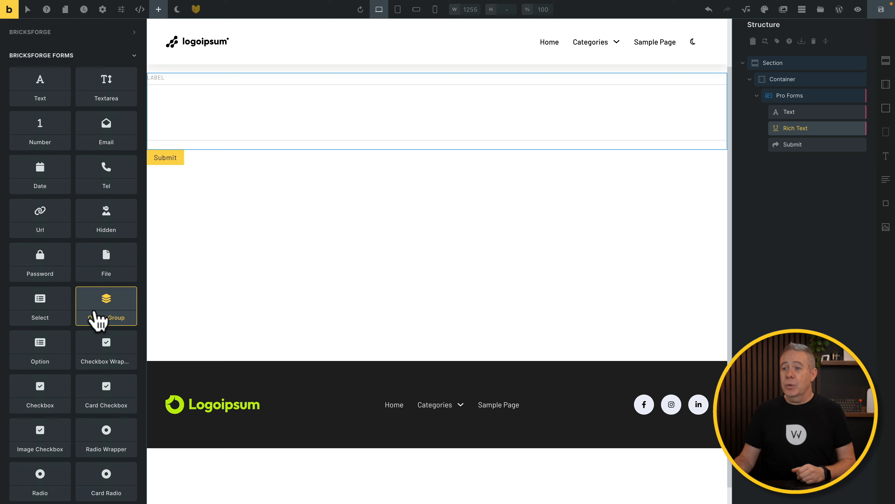
click(99, 249)
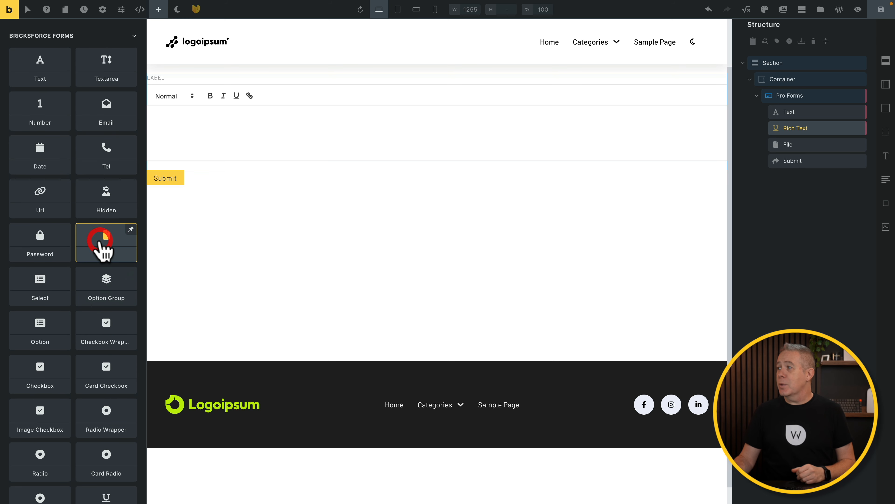
click(813, 143)
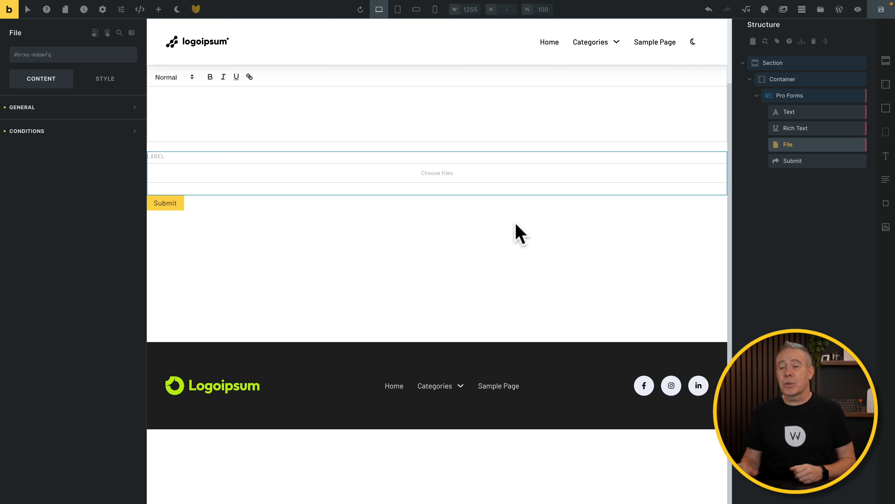
Add a Checkbox Wrapper containing one Checkbox between the File field and Submit.
click(159, 9)
scroll(111, 233, down, 8)
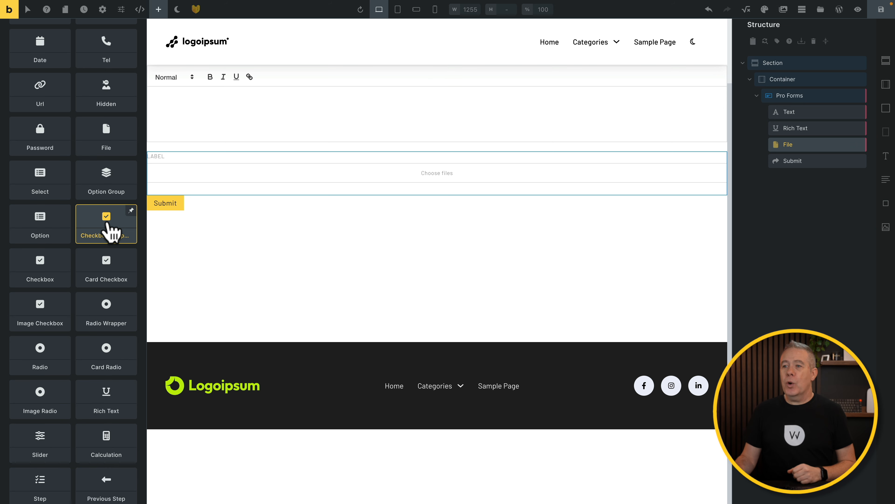
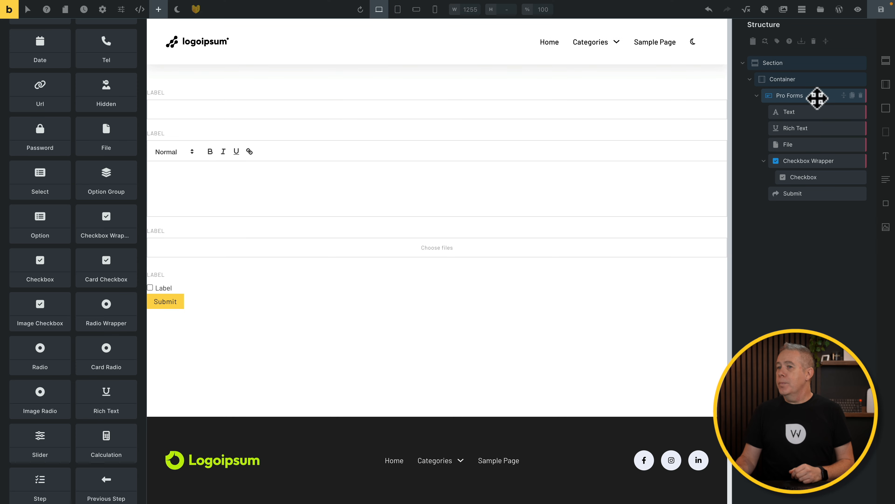
Remove the Email action from the Pro Forms element's actions after successful form submit.
click(817, 98)
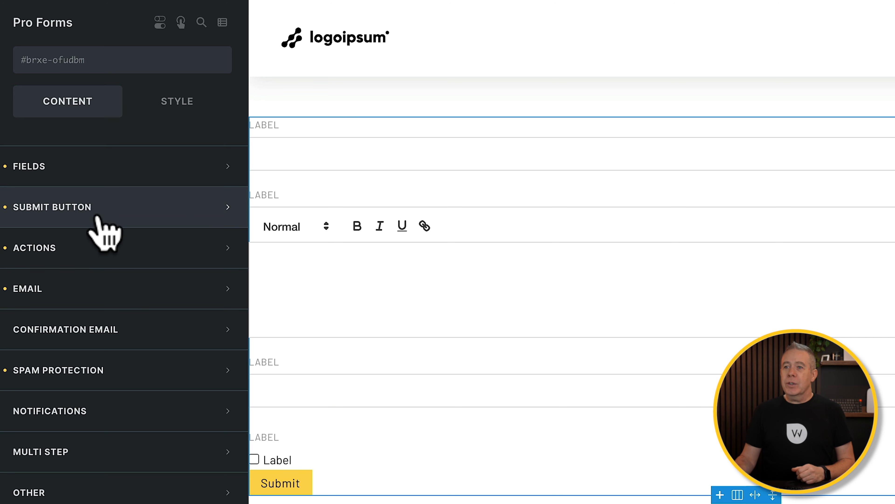
click(103, 257)
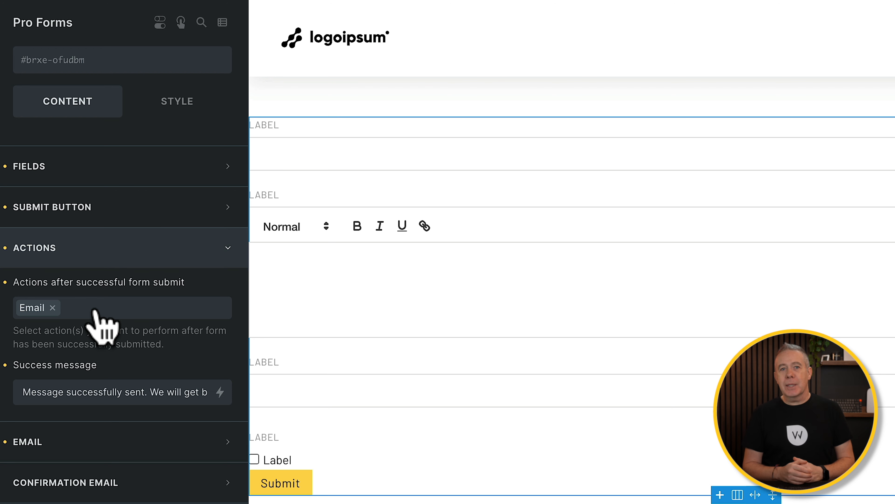
click(53, 307)
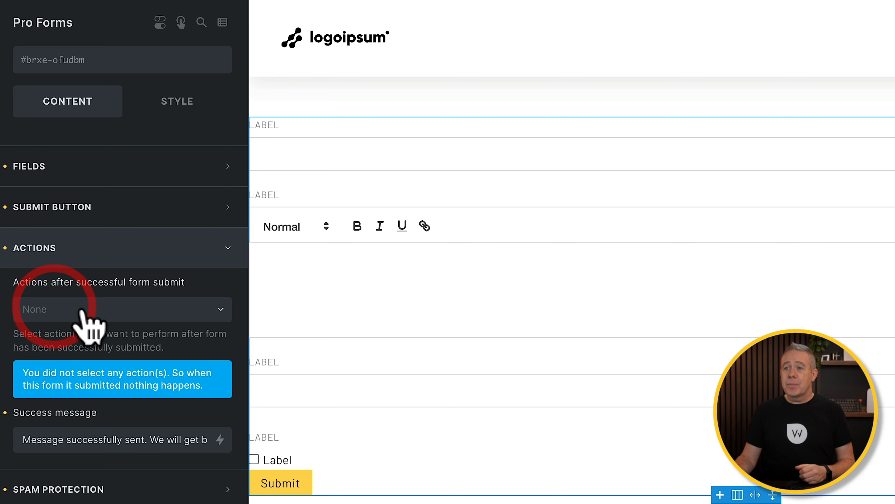
Set the form's submit action to Update Post and its success message to "Post successfully updated!".
click(72, 313)
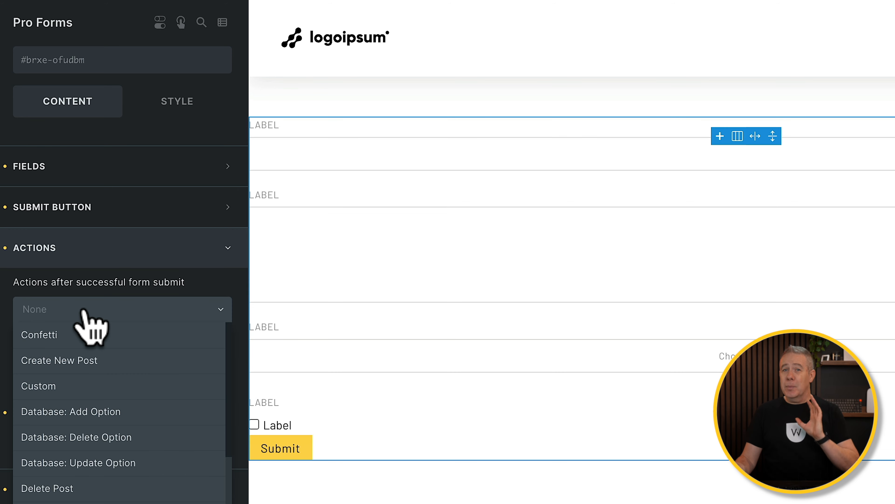
scroll(105, 466, down, 5)
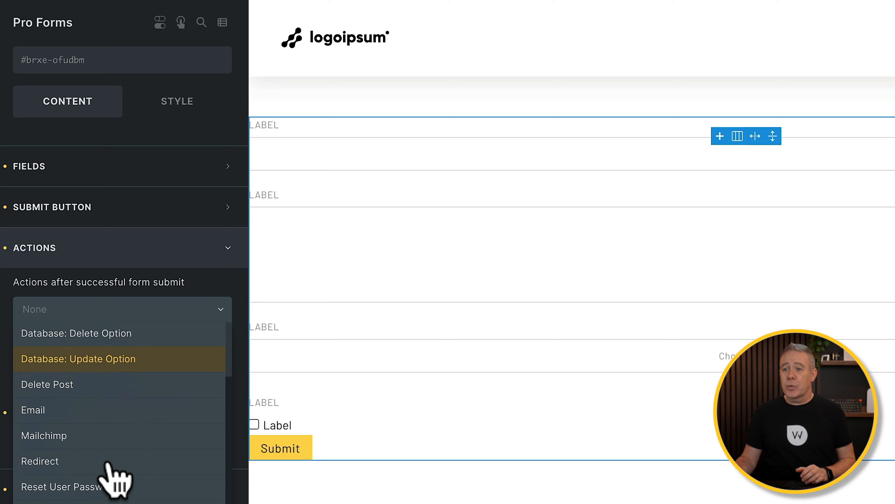
scroll(107, 466, down, 2)
scroll(108, 466, up, 6)
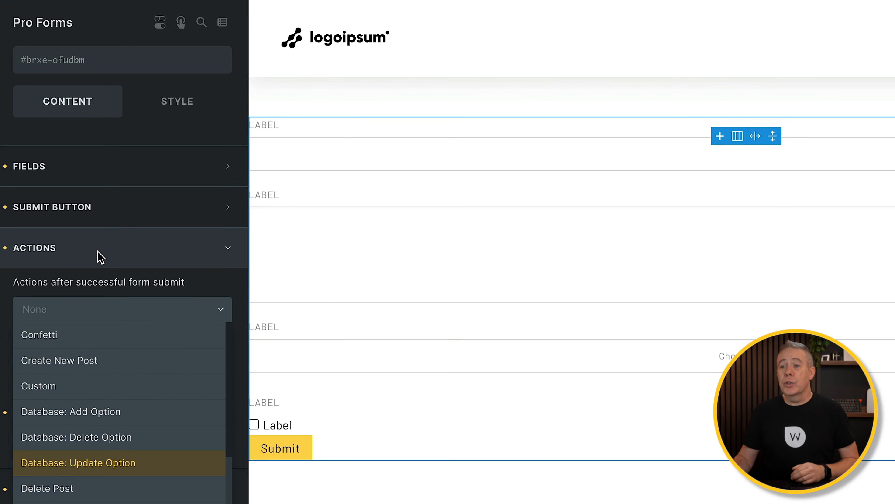
scroll(133, 443, down, 5)
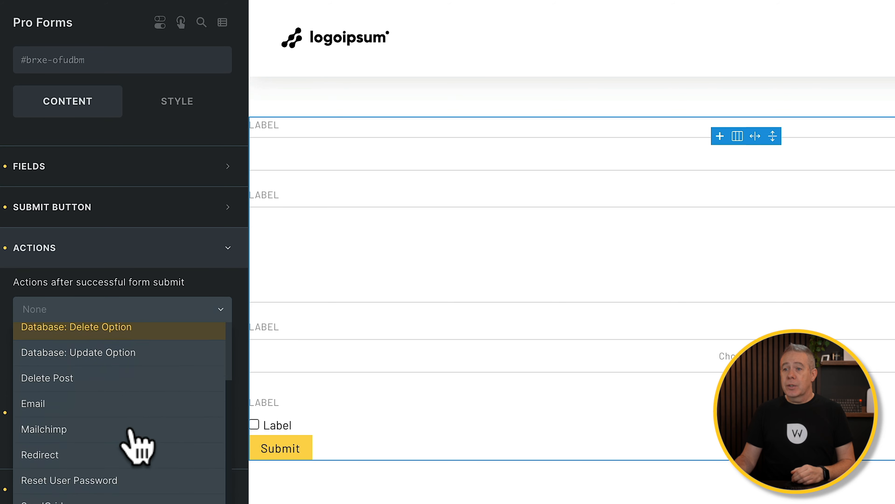
scroll(129, 430, down, 1)
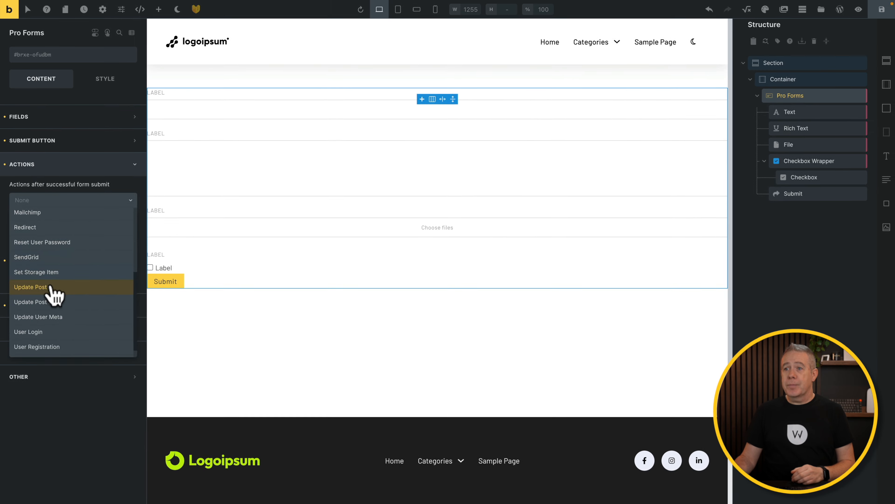
click(50, 287)
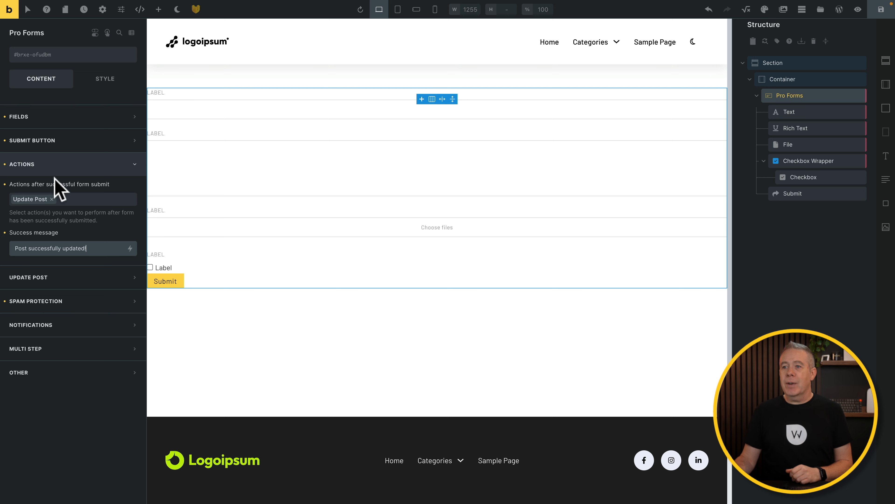
Add Confetti as a second action after successful form submit and check its Confetti Type setting.
click(69, 200)
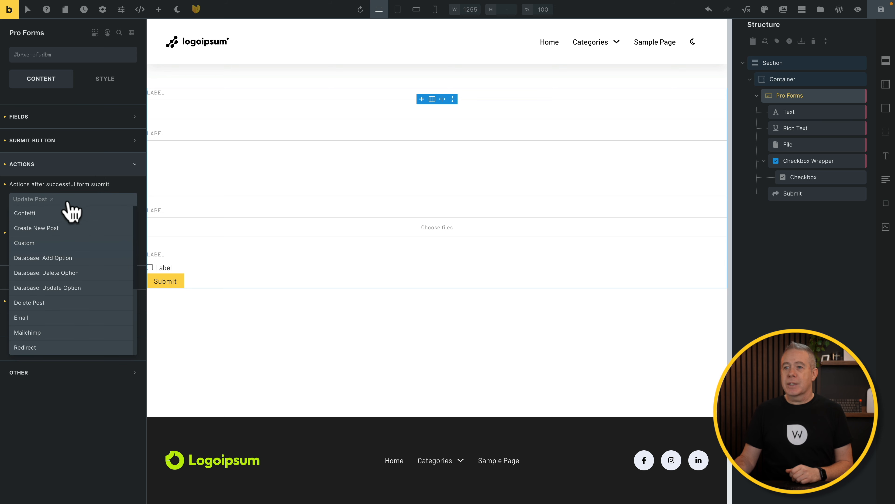
click(71, 213)
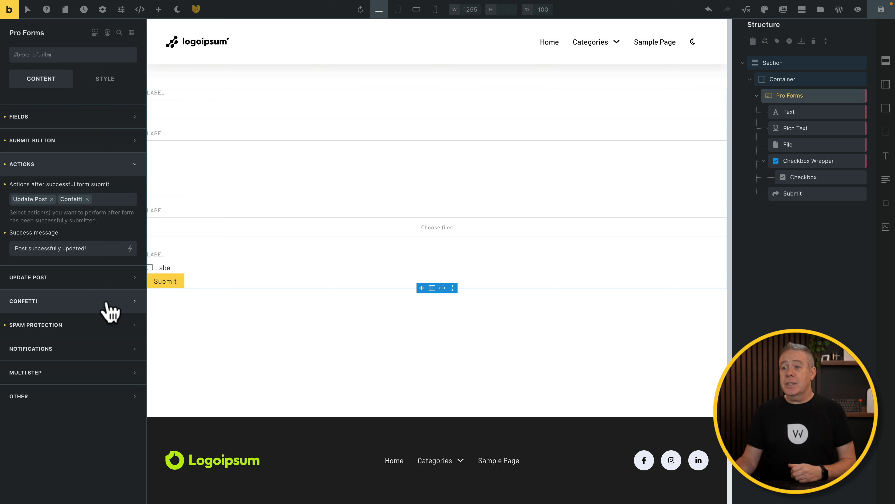
click(135, 300)
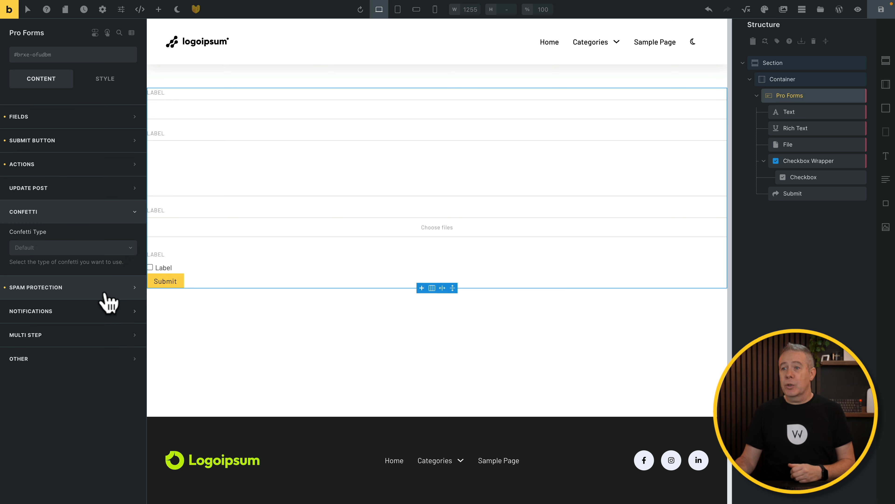
click(98, 165)
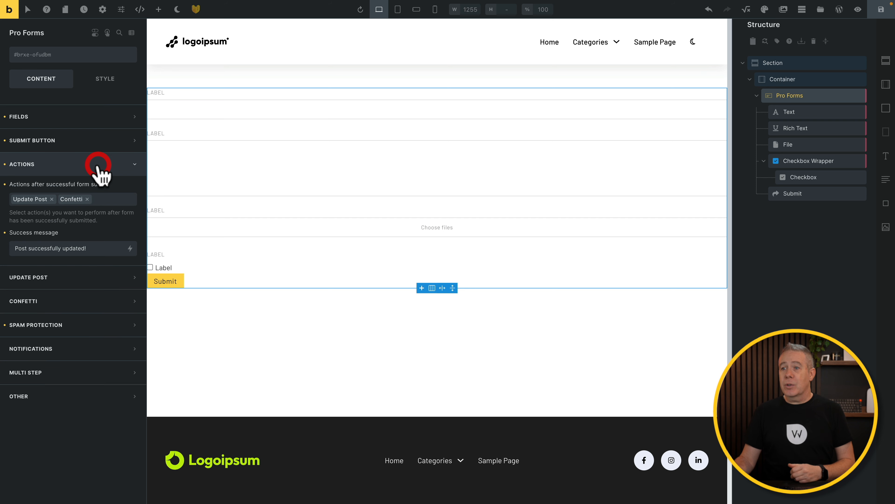
Remove Confetti from the Pro Forms actions after successful form submit and check the Update Post settings.
click(87, 199)
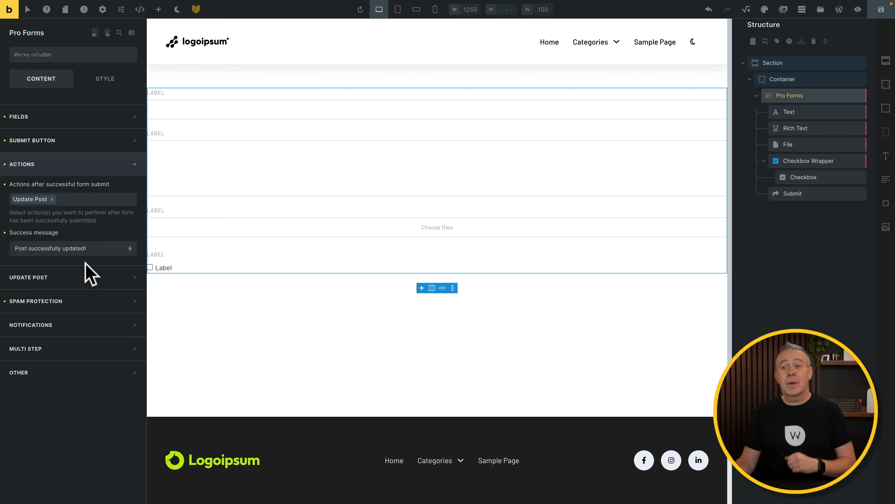
click(84, 282)
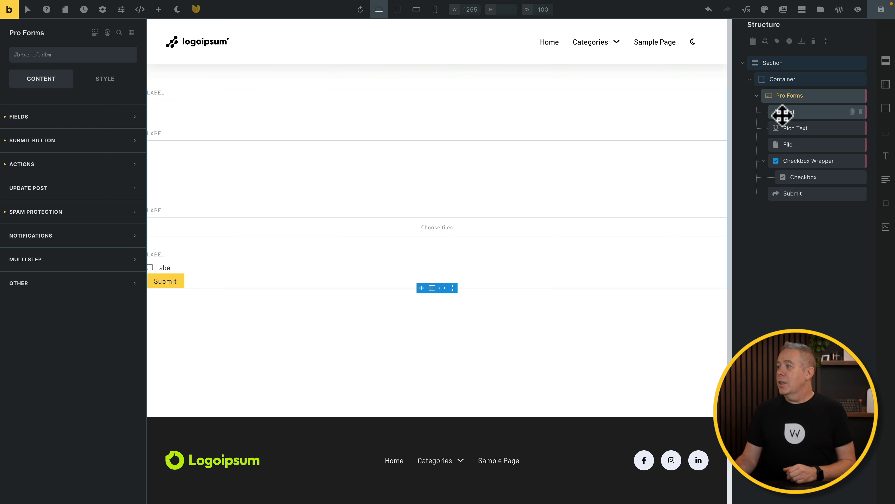
Set the form's Text field Custom ID to post_title and its label to "Title".
click(794, 114)
click(71, 108)
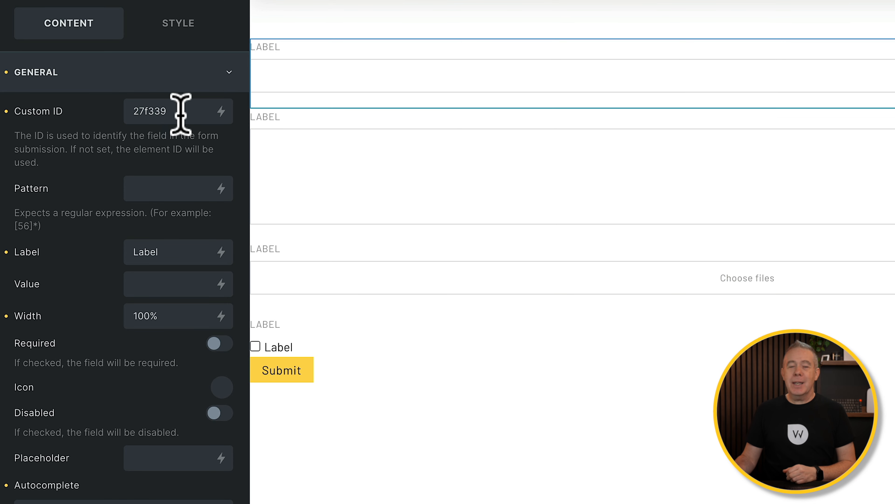
drag(180, 113, 126, 111)
text(post_title)
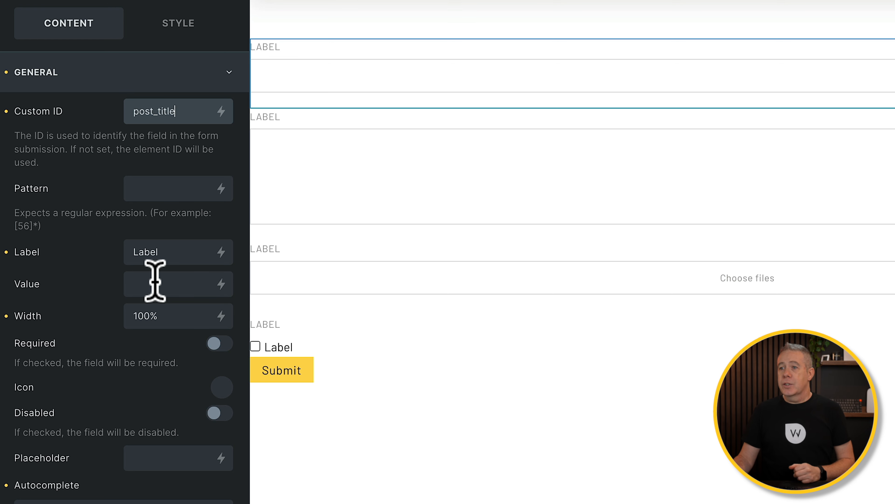
drag(191, 252, 123, 248)
text(T)
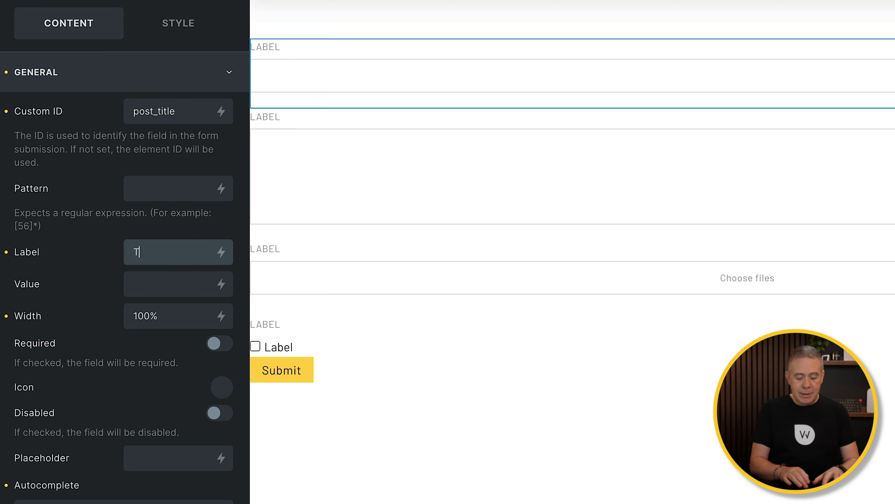
text(itle)
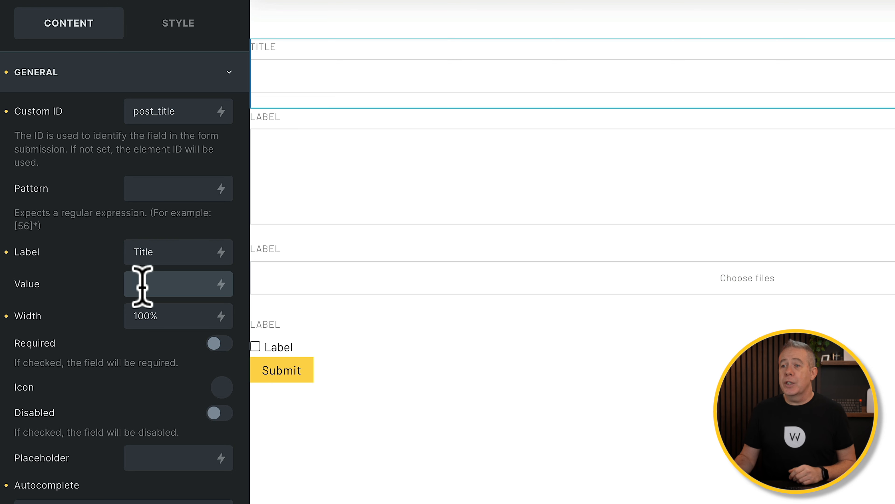
Insert the Bricksforge dynamic tag brf_post_title as the Title field's value.
click(221, 284)
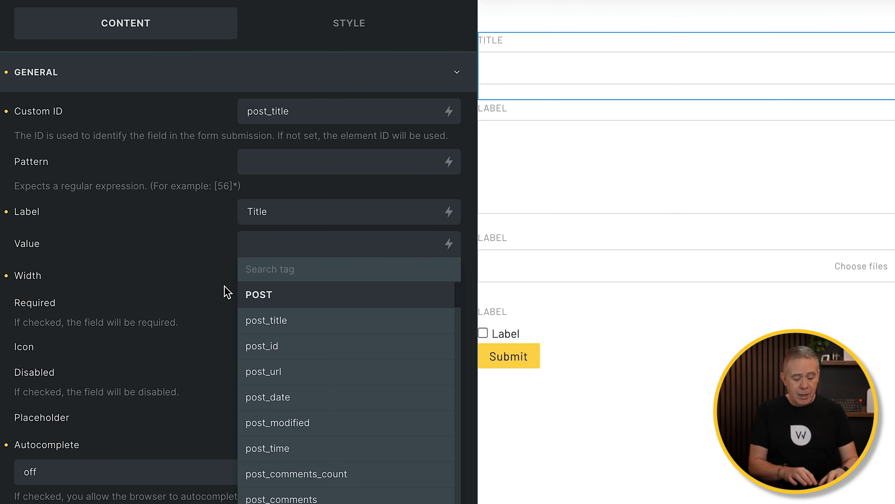
text(brf)
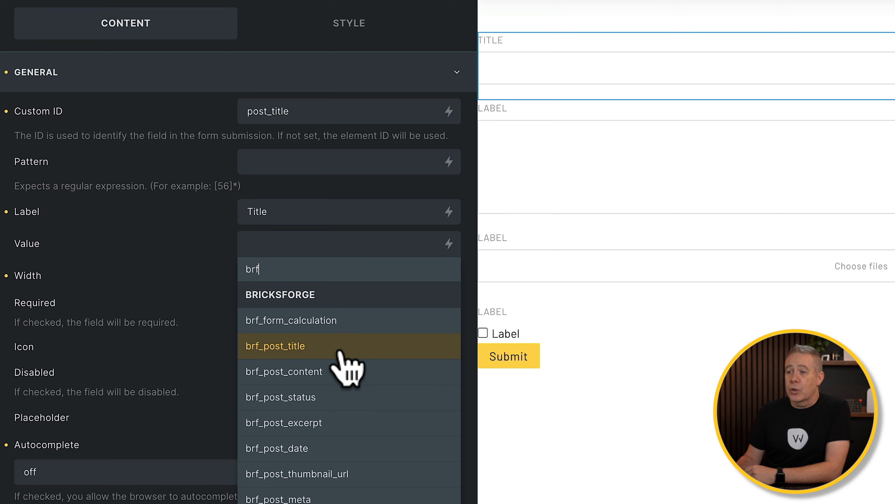
scroll(347, 376, down, 1)
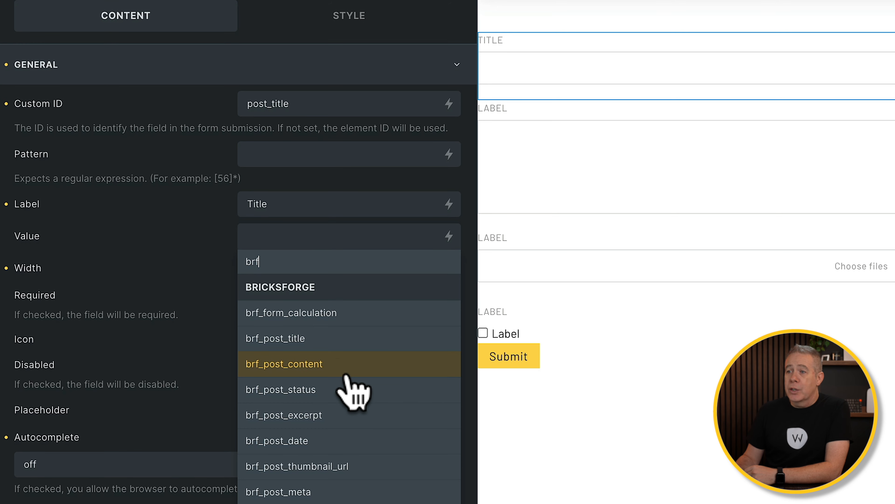
click(327, 342)
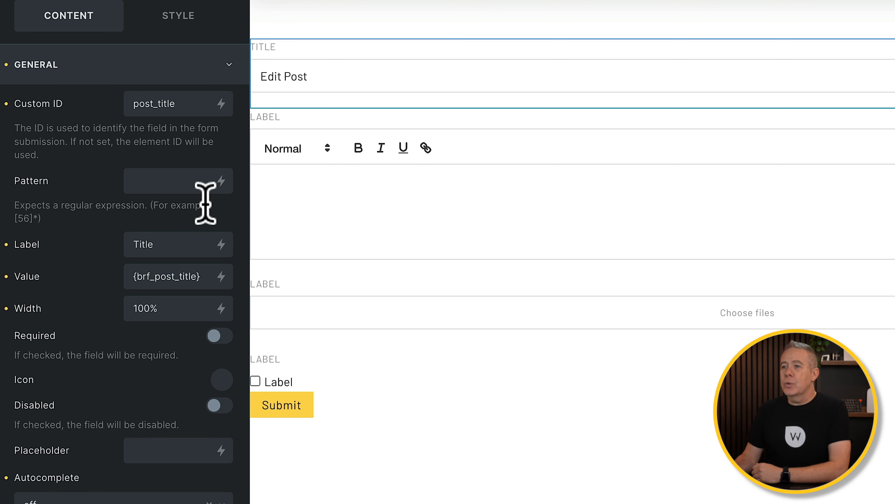
Extend the Title field's value to {brf_post_title:{url_parameter:id}} and save the page.
click(248, 209)
drag(247, 209, 437, 203)
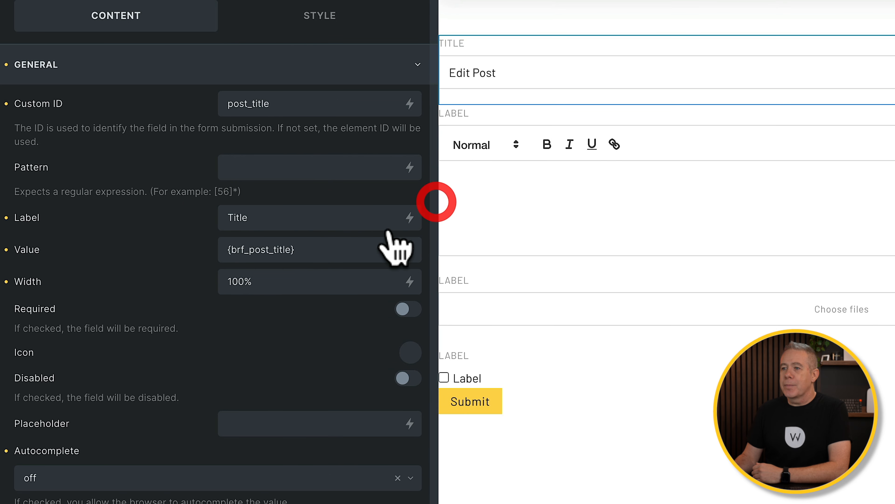
click(302, 249)
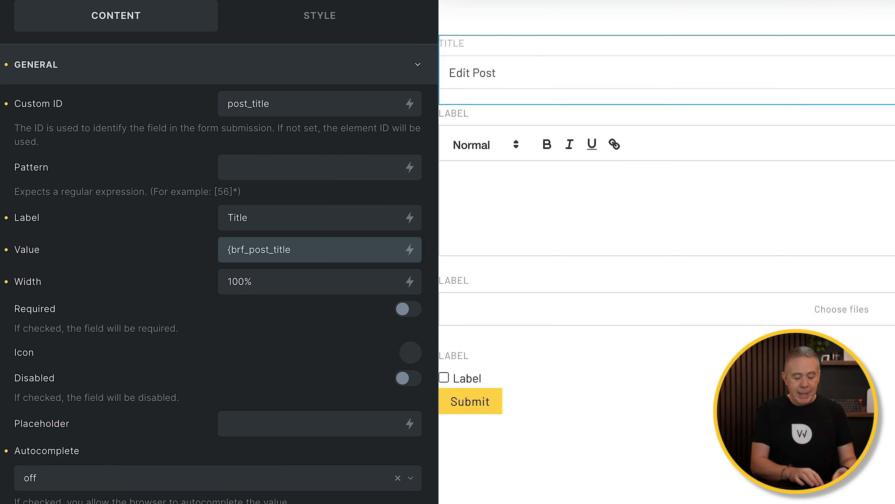
text(:{url_parameter:id}})
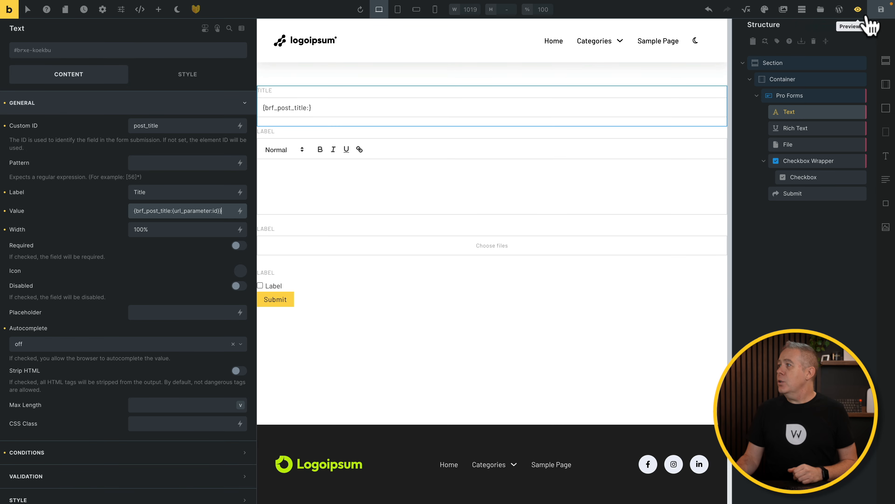
click(879, 14)
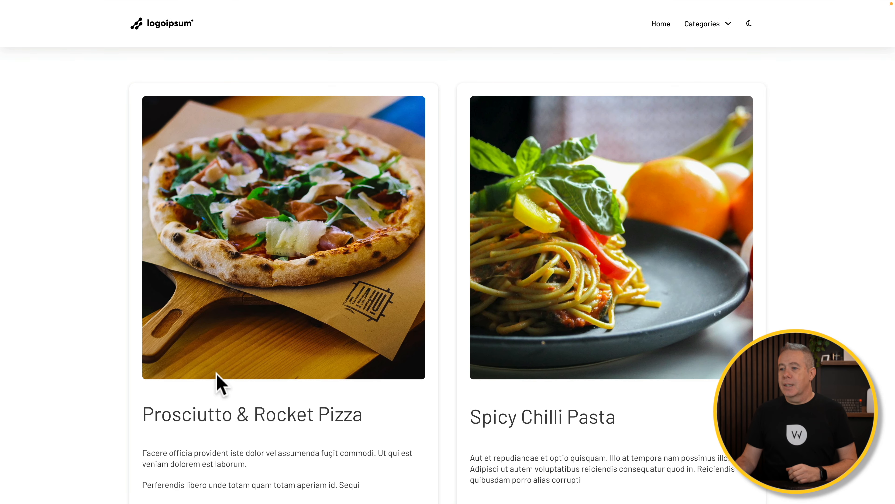
On the frontend, open the edit form for Prosciutto & Rocket Pizza and for Spicy Chilli Pasta to check the Title field.
scroll(274, 346, down, 3)
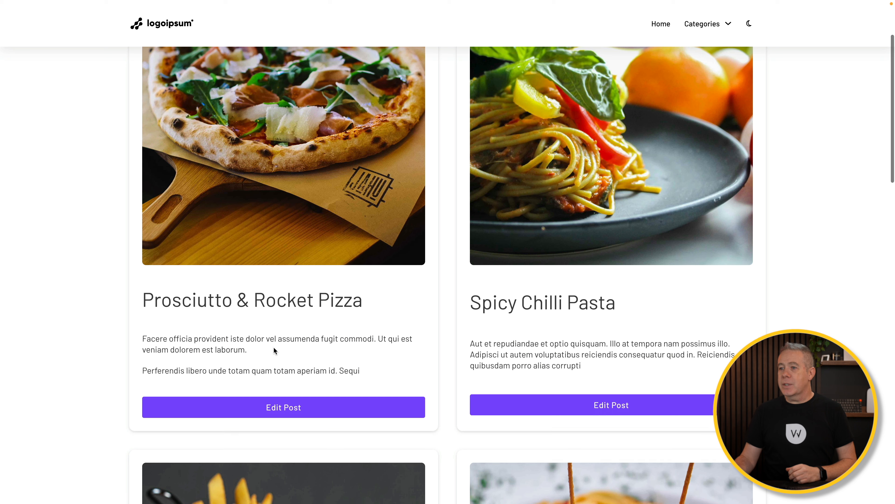
click(289, 408)
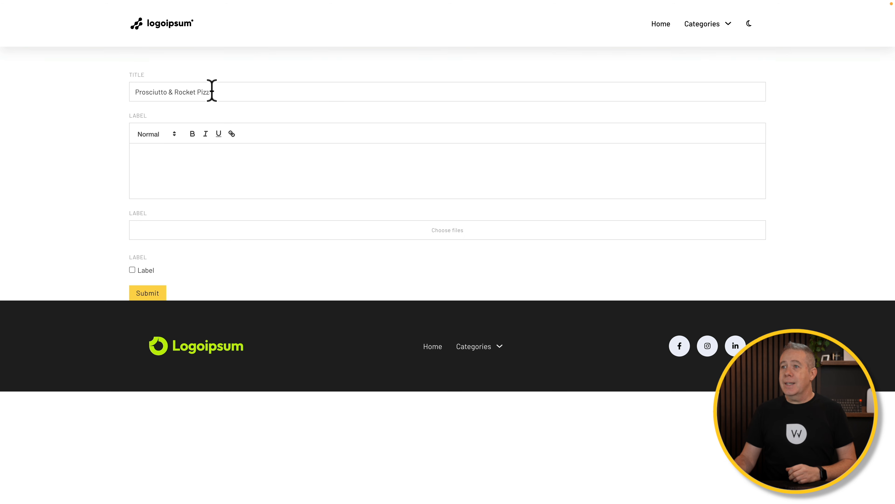
click(218, 91)
scroll(153, 152, left, 5)
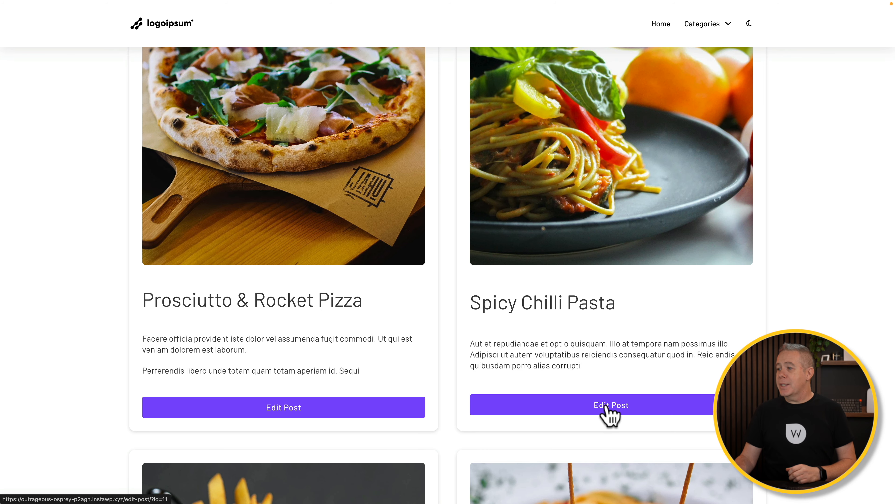
click(607, 407)
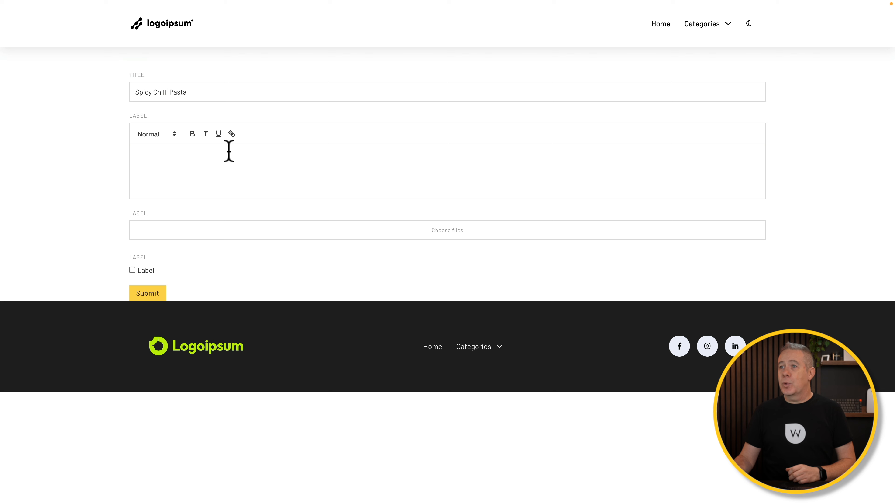
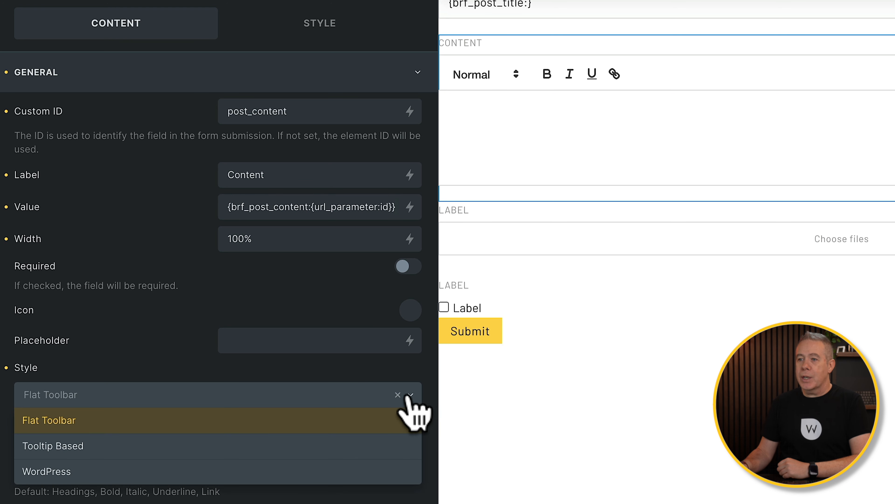
Review the available Style and Formats options of the Content rich text field.
click(211, 367)
click(97, 468)
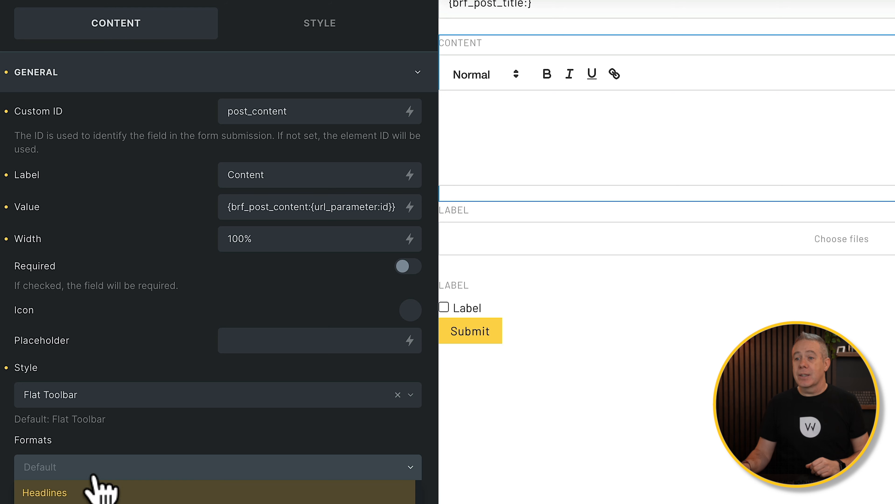
click(130, 412)
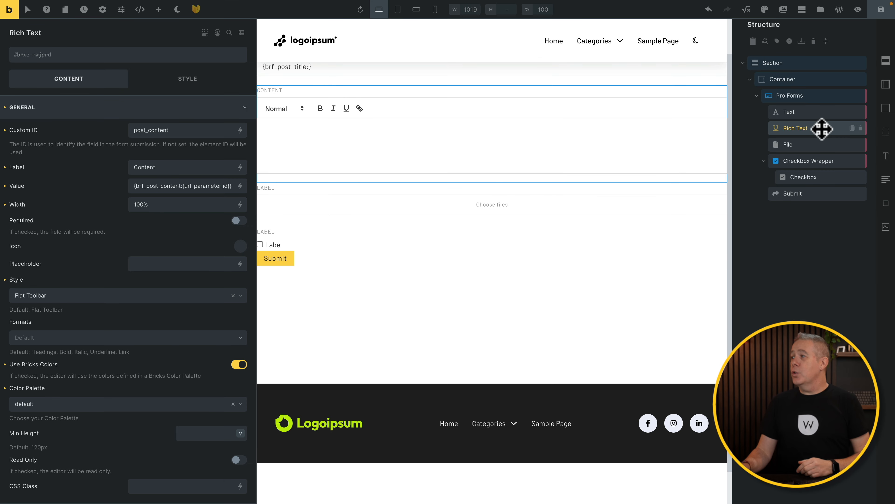
Set the form's File field Custom ID to featured_image and its label to "Featured Image".
click(811, 144)
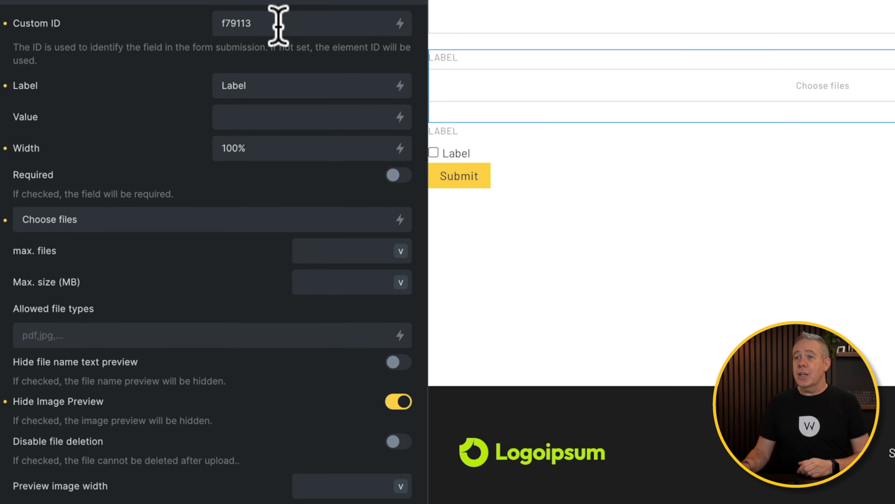
drag(278, 25, 216, 21)
text(featured_image)
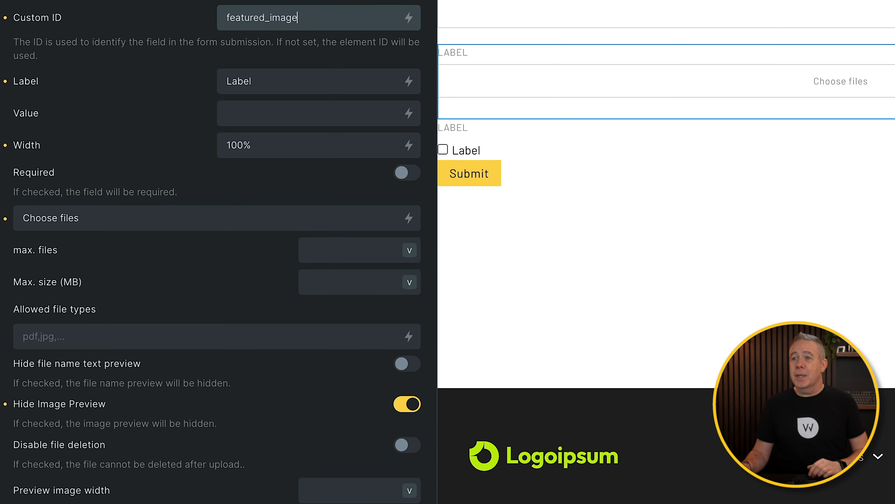
drag(282, 80, 192, 82)
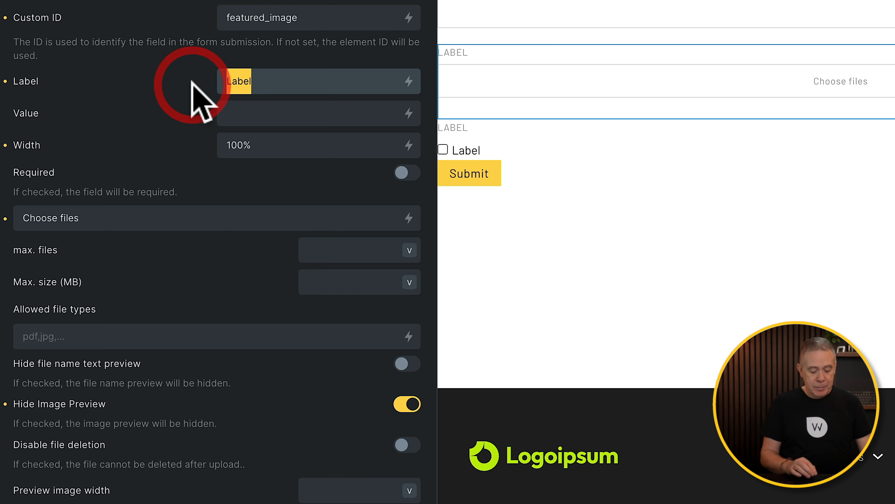
text(Featured Image)
Set the Featured Image field's value to {brf_post_thumbnail_url:{url_parameter:id}}.
click(256, 110)
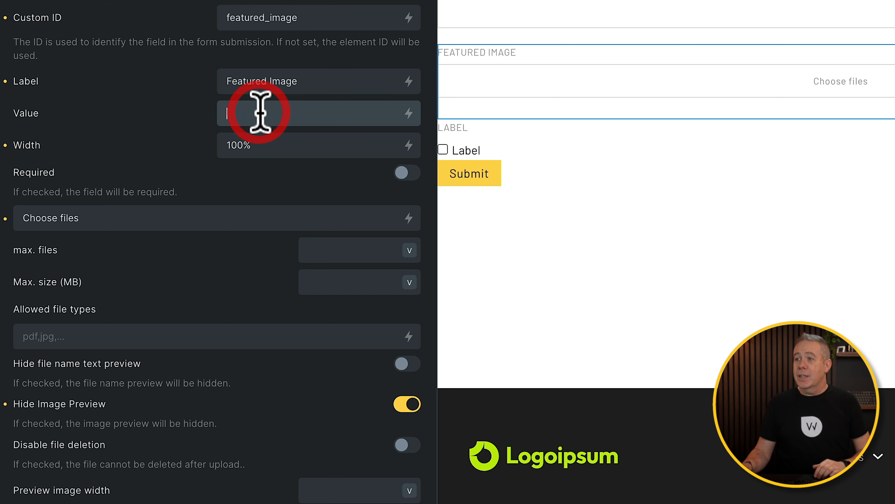
click(409, 114)
text(brf)
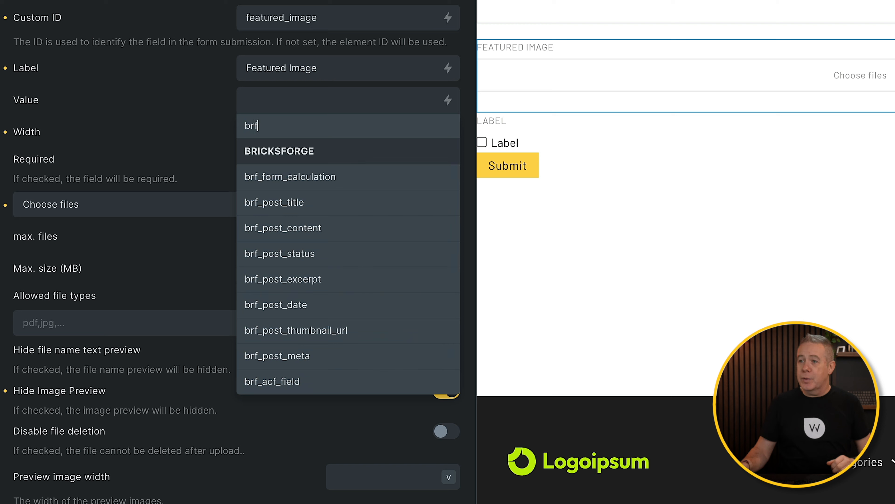
click(345, 329)
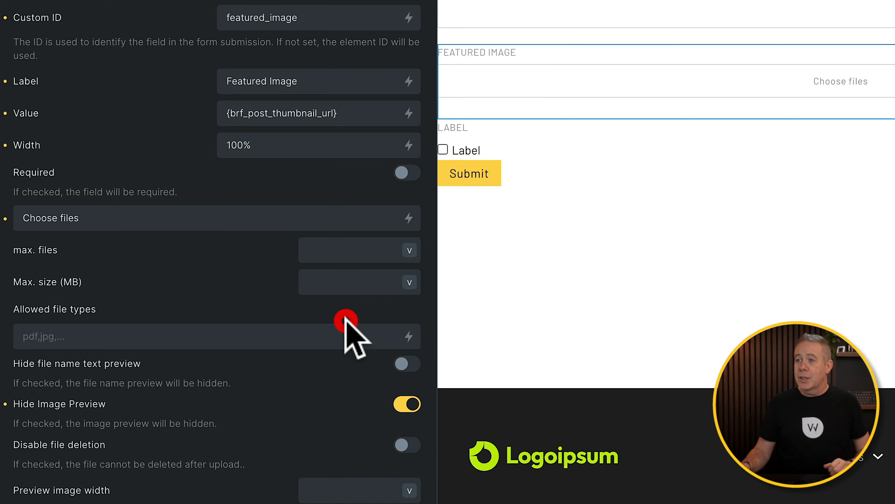
click(350, 113)
key(BackSpace)
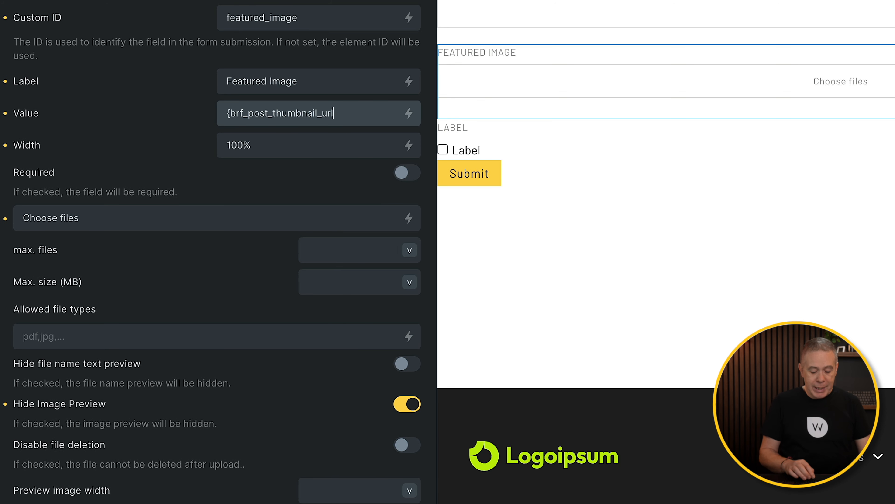
text(:{url_parameter:id}})
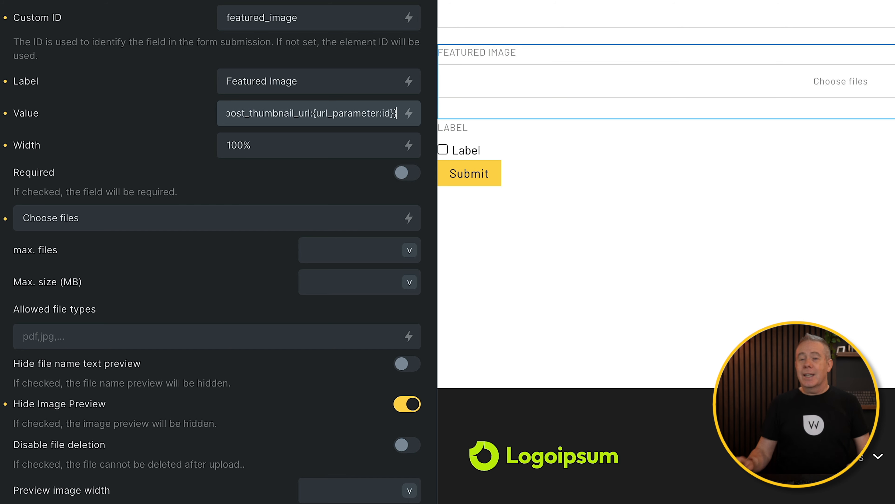
click(190, 215)
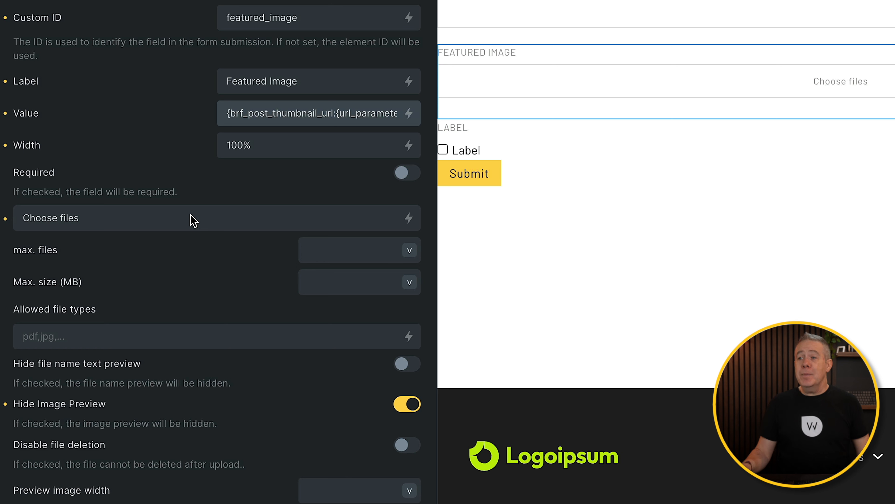
Limit the Featured Image field to 1 file with a 2 MB maximum size and enable Replace file.
click(343, 249)
text(1)
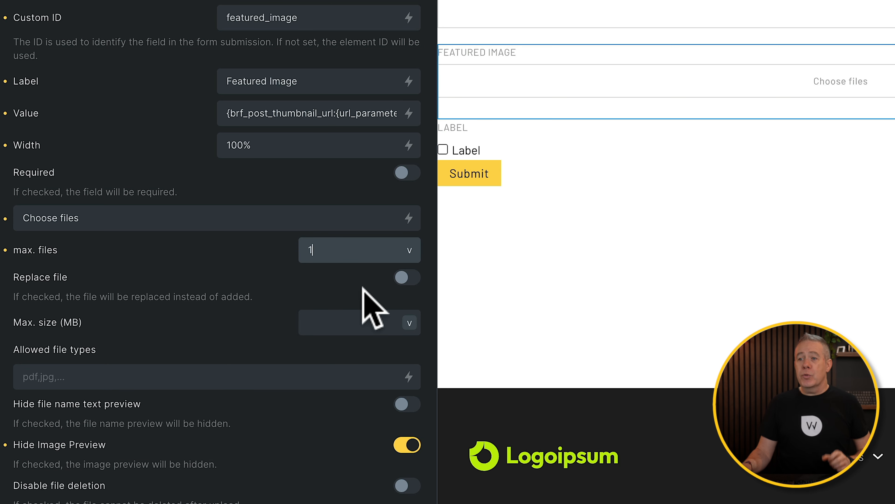
click(407, 277)
click(360, 322)
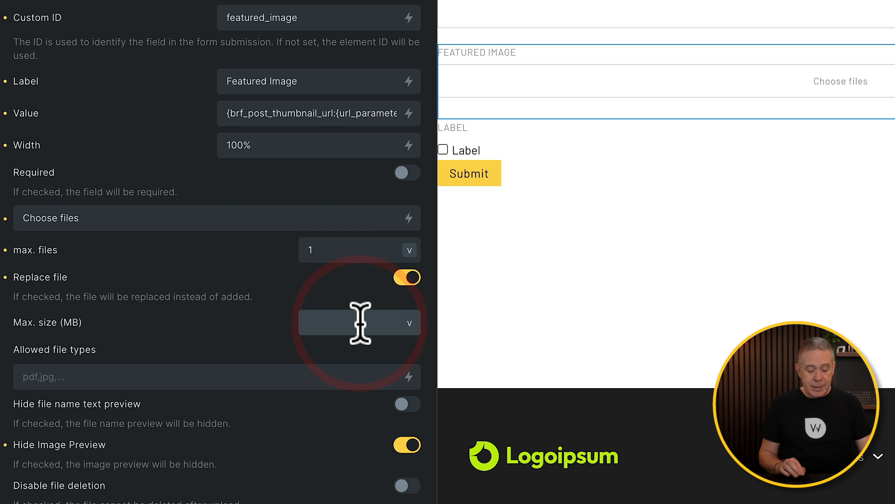
text(2)
click(264, 321)
Set the Featured Image field's allowed file types to jpeg,jpg,gif,png,webp and turn off Hide Image Preview.
click(161, 371)
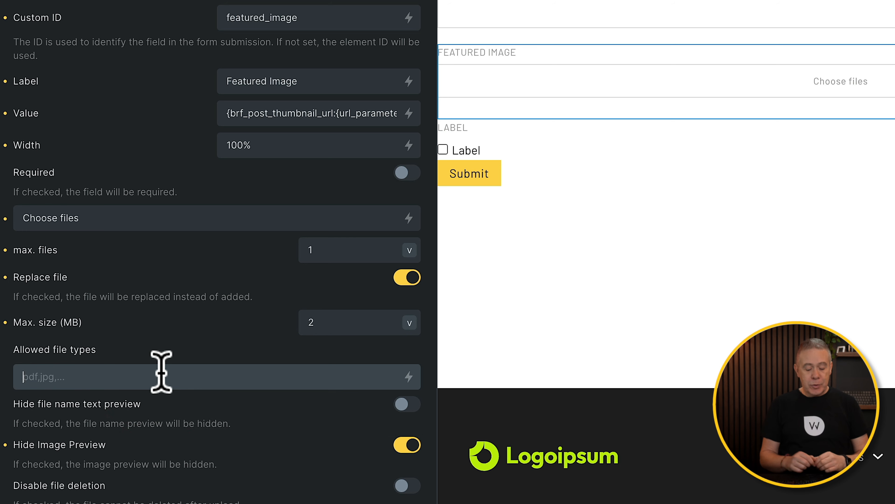
text(jpeg,jpg,gif,png,webp)
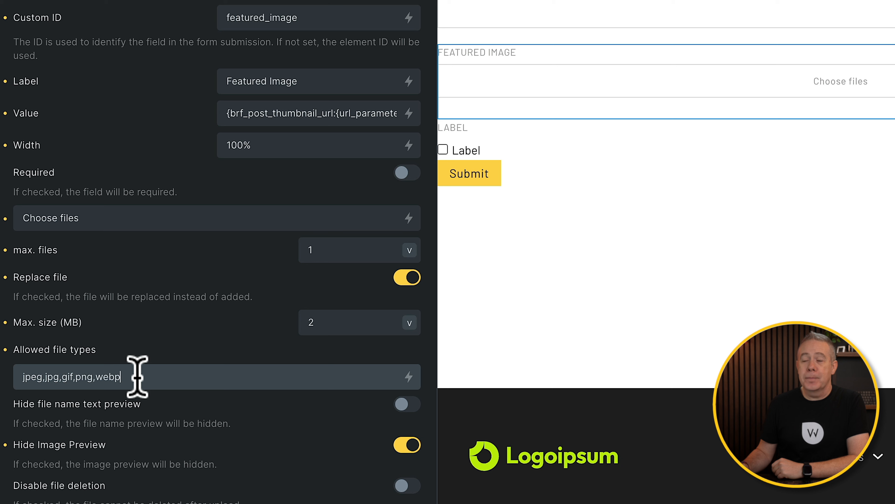
click(406, 448)
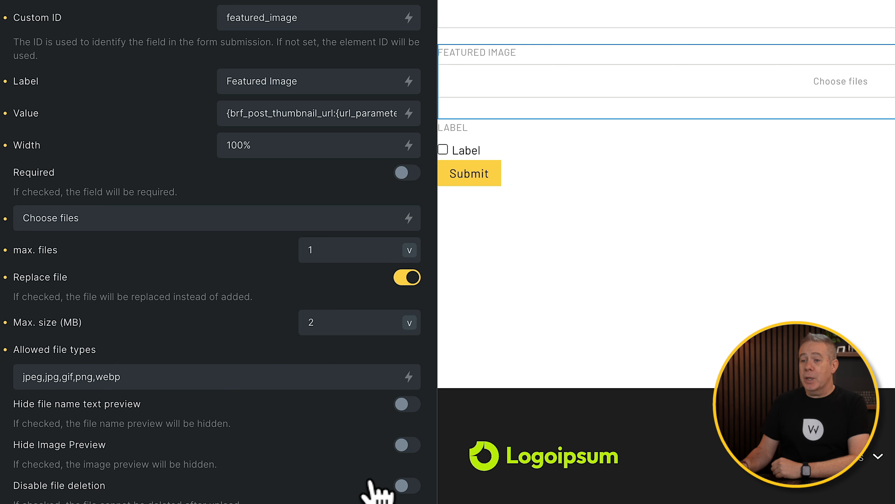
Disable file deletion for the Featured Image field, set its preview image width to 200, and save the page.
click(405, 485)
scroll(150, 424, down, 2)
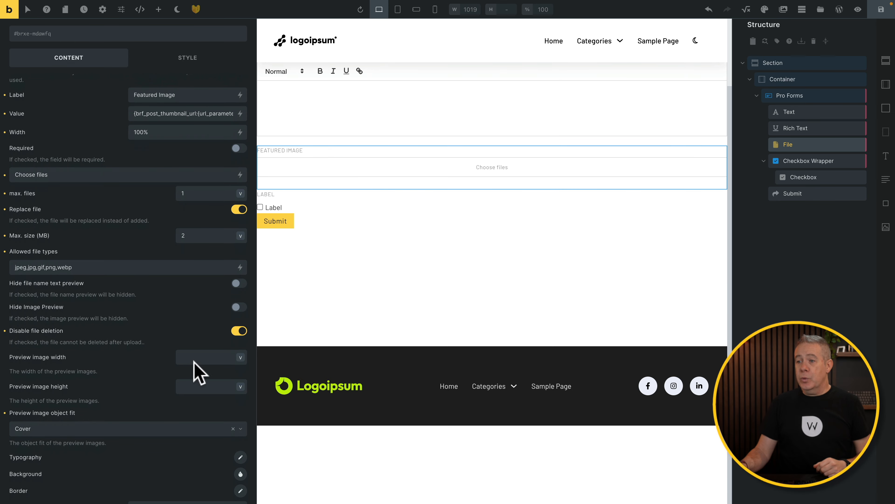
click(196, 358)
text(200)
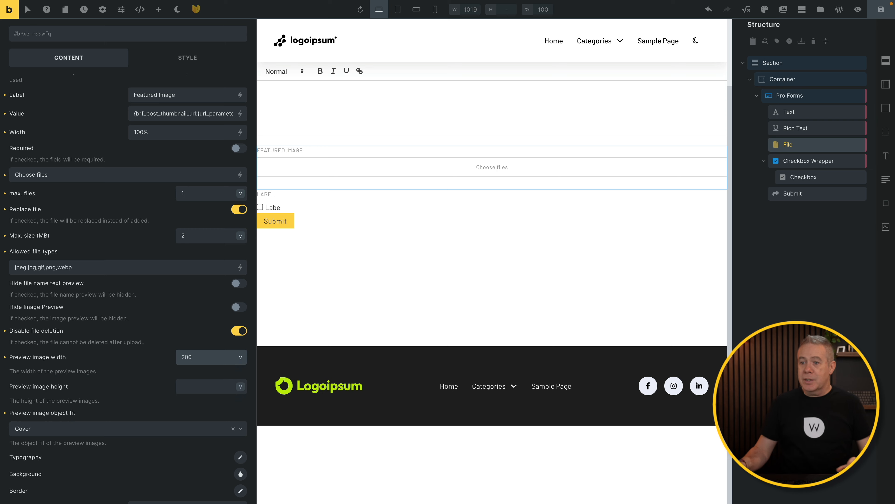
scroll(183, 373, down, 1)
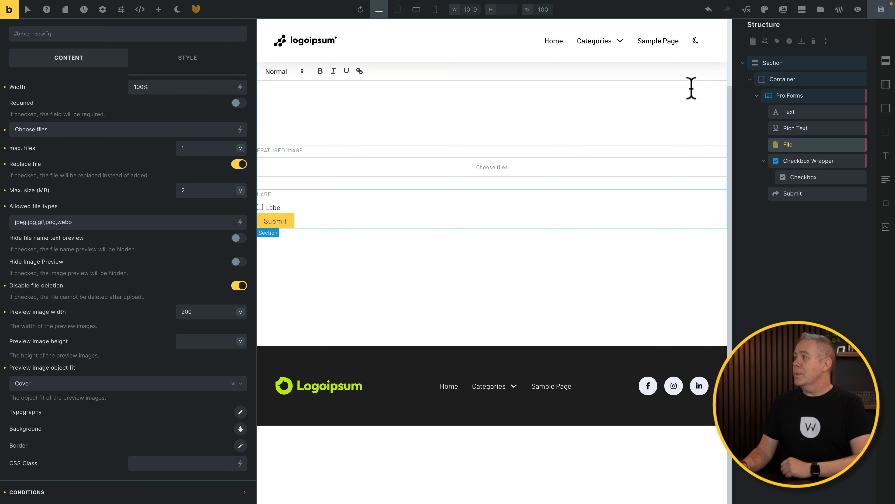
click(882, 10)
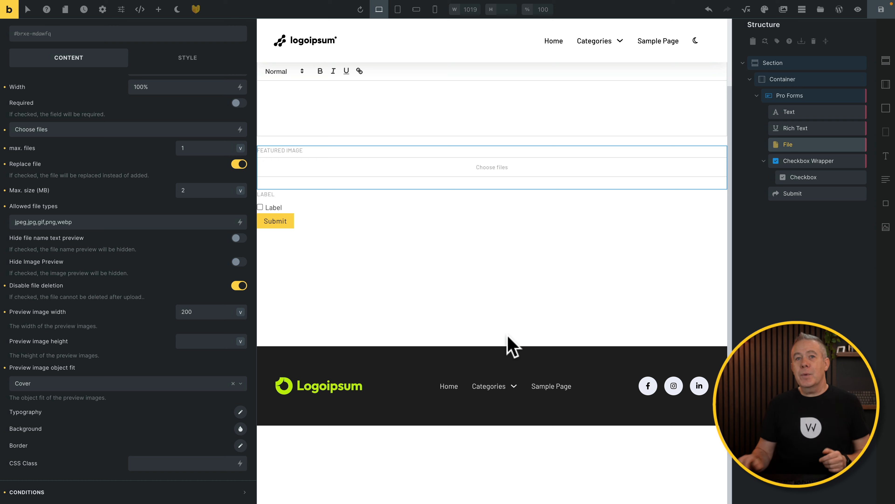
Set the Checkbox Wrapper's Custom ID to post_category and its label to "Post Category".
click(812, 162)
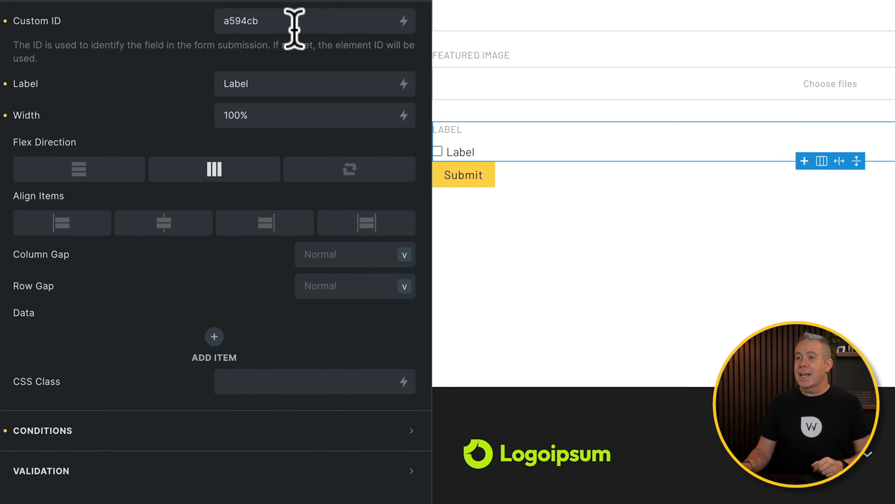
click(175, 128)
drag(270, 21, 211, 20)
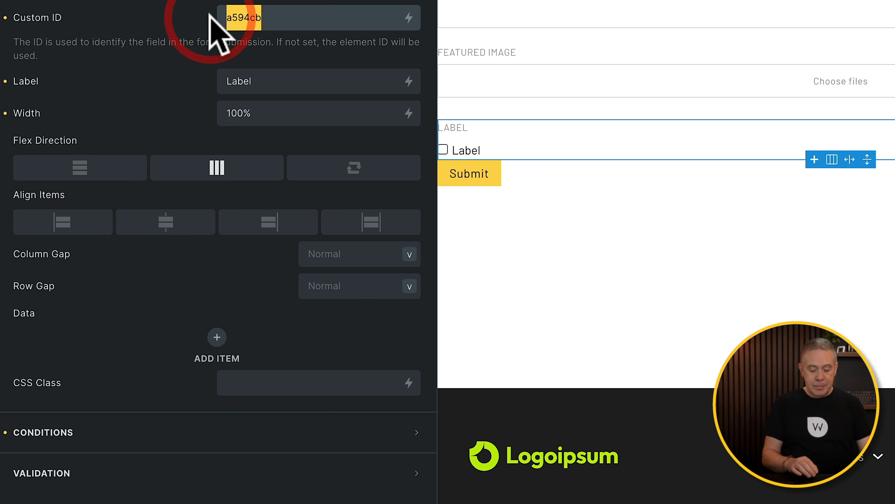
text(post_category)
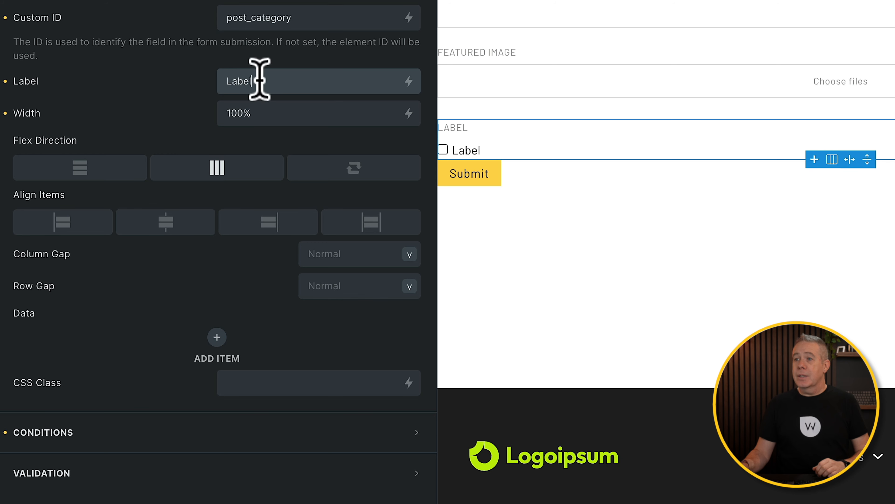
drag(259, 76, 205, 90)
text(Post Category)
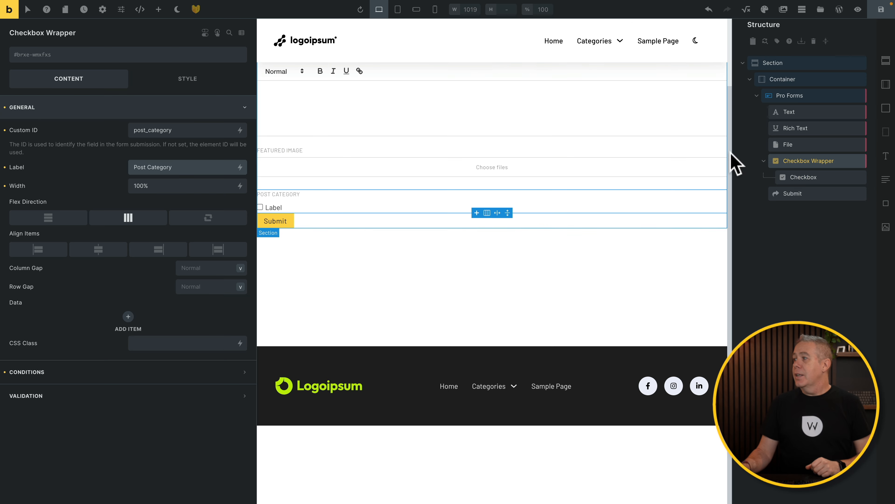
Enable the query loop on the nested Checkbox and query Terms from the Categories (Post) taxonomy.
click(800, 177)
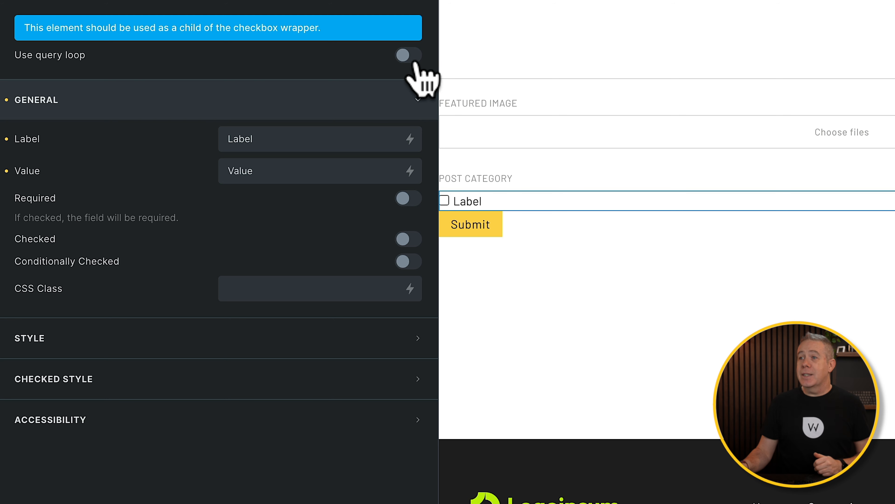
click(410, 57)
click(412, 81)
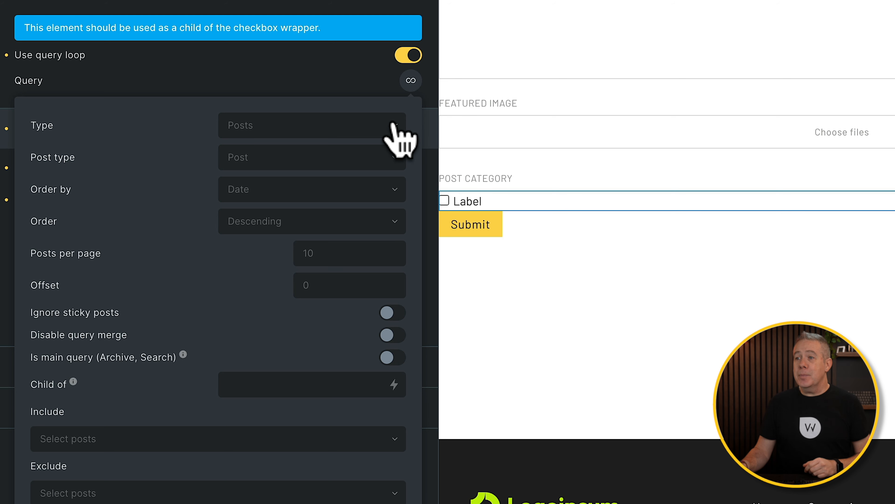
click(393, 124)
click(313, 179)
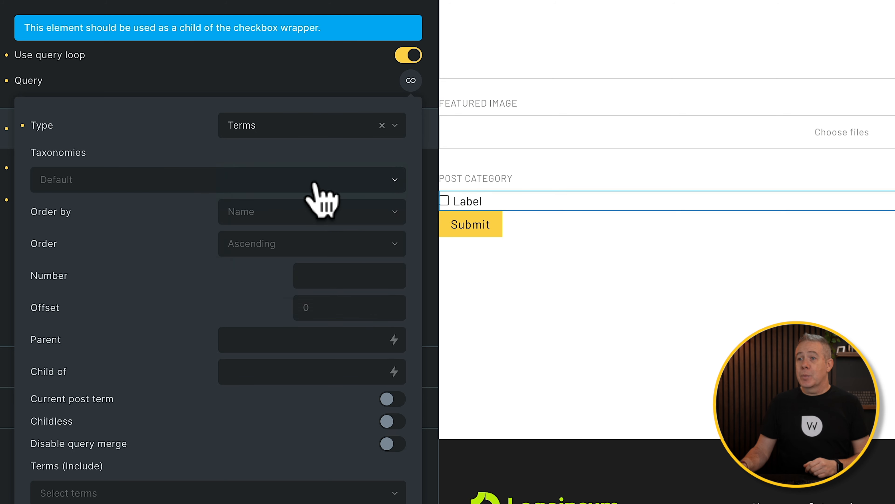
click(313, 185)
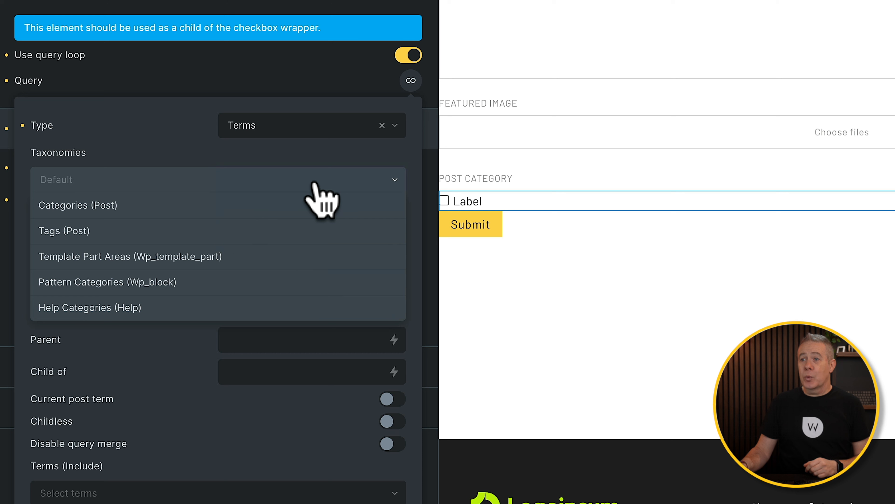
click(230, 212)
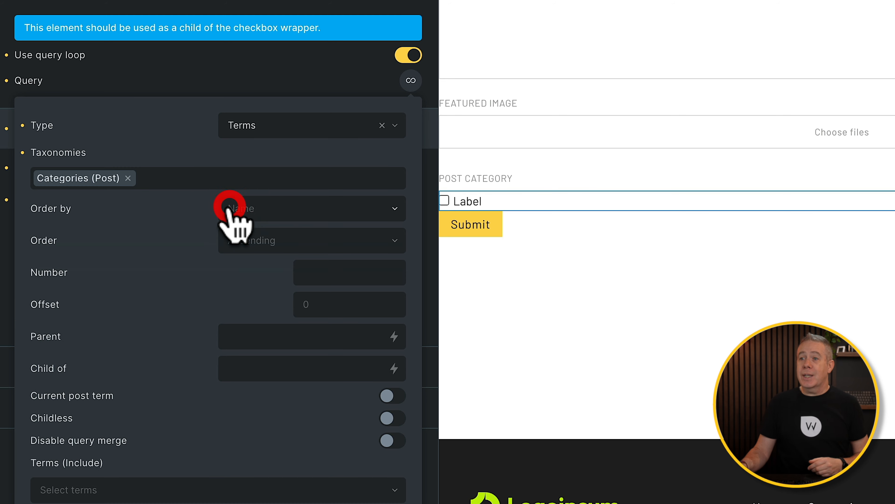
Order the Checkbox's term query by Name, Ascending, and include empty terms.
click(293, 211)
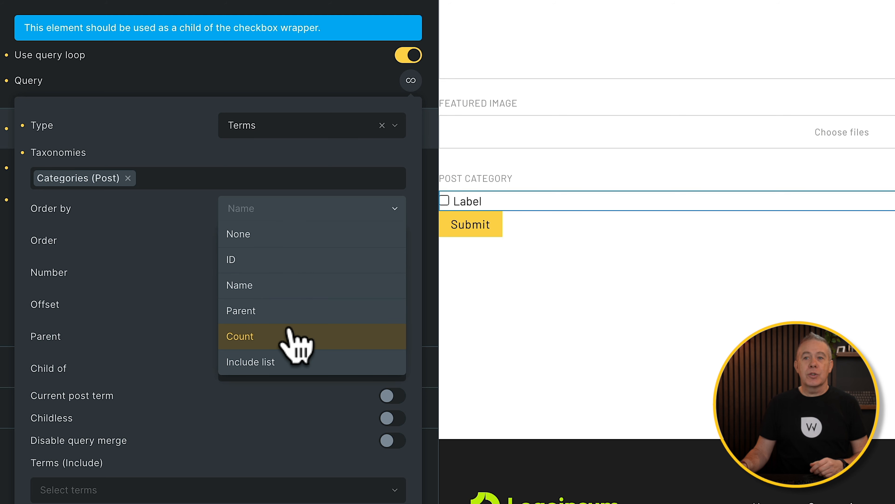
click(292, 284)
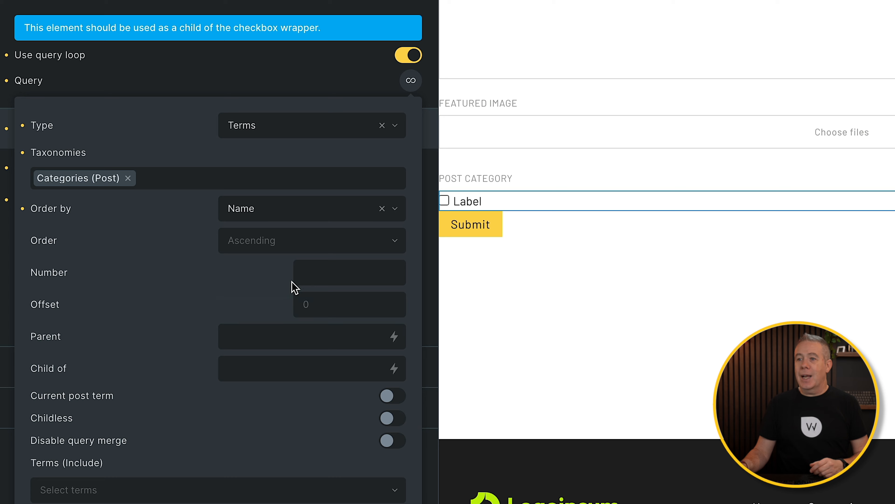
click(296, 238)
click(266, 265)
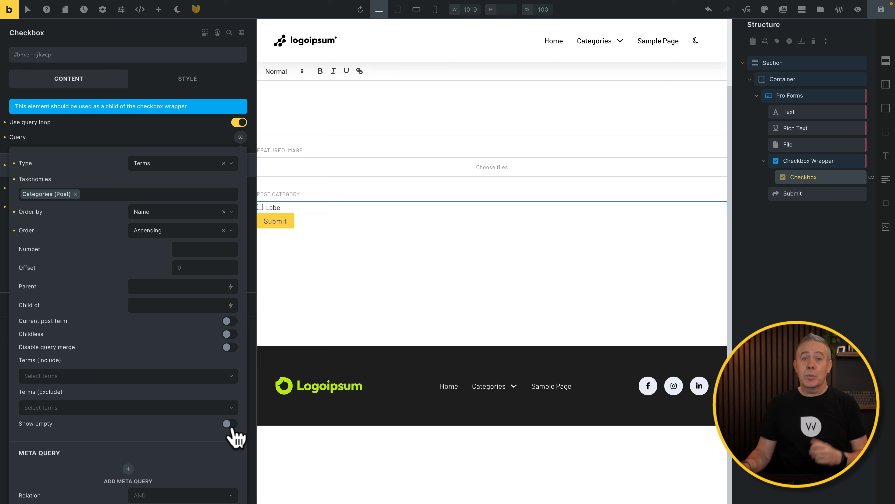
click(230, 424)
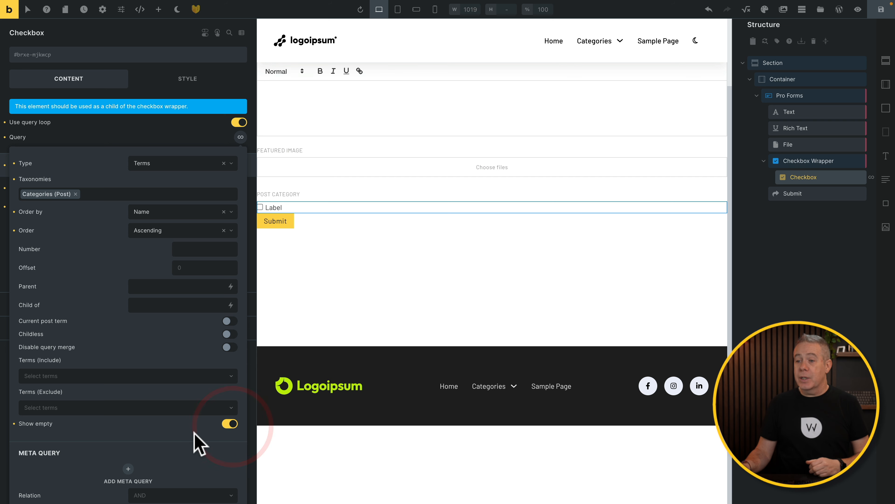
scroll(194, 441, down, 5)
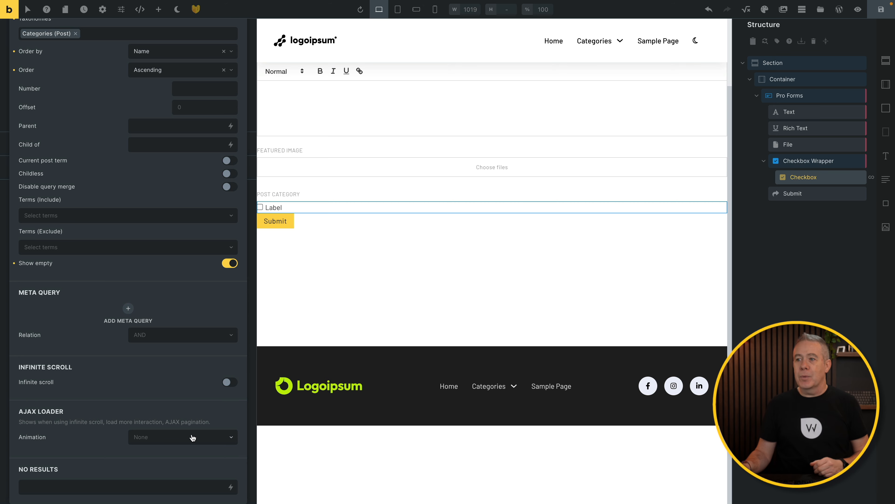
scroll(194, 422, up, 5)
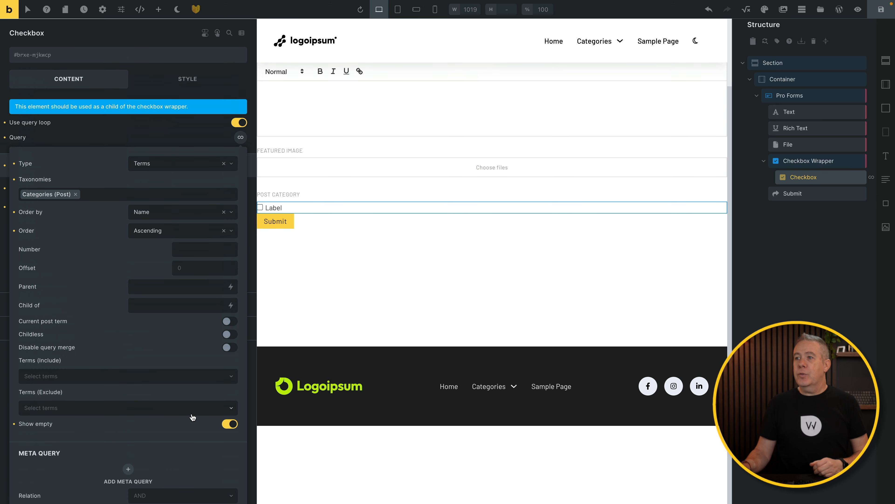
click(241, 138)
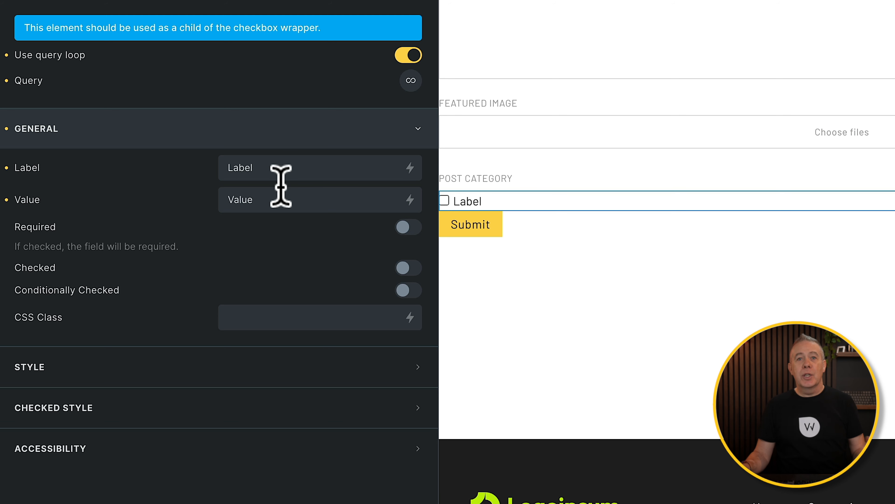
Replace the Checkbox's label with the dynamic data tag {term_name}.
click(252, 167)
key(ctrl+a)
key(BackSpace)
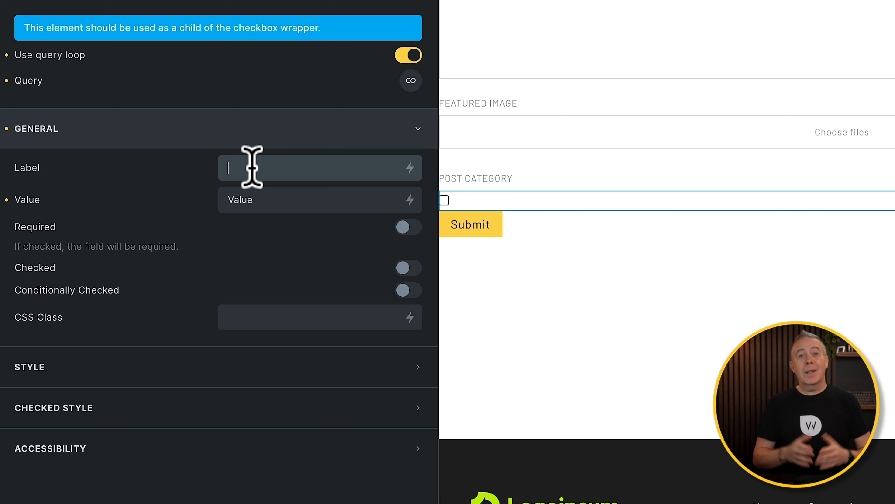
click(410, 167)
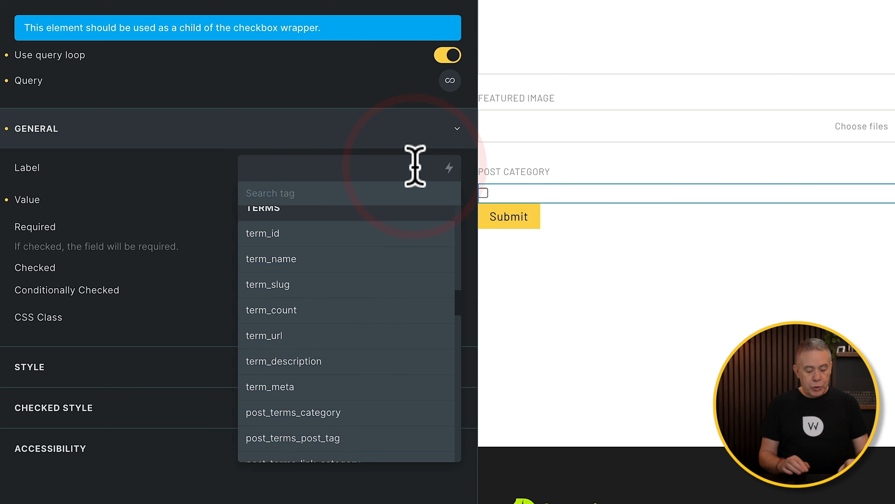
text(term)
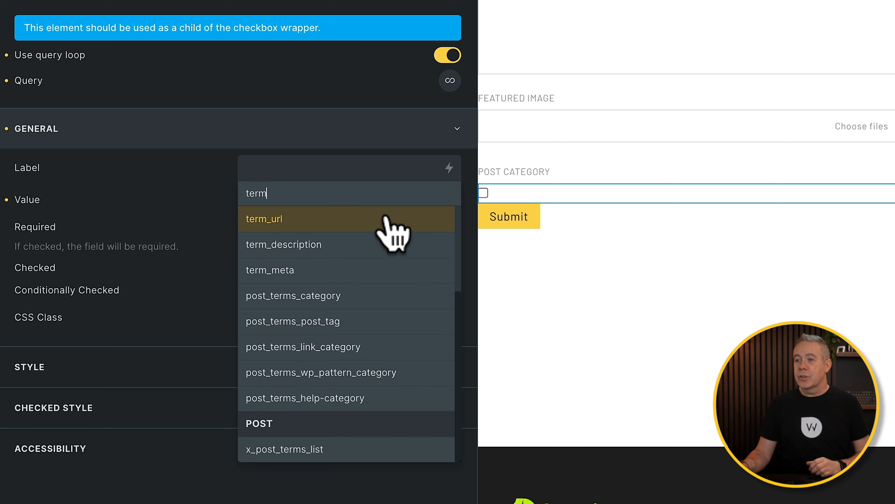
scroll(388, 220, up, 4)
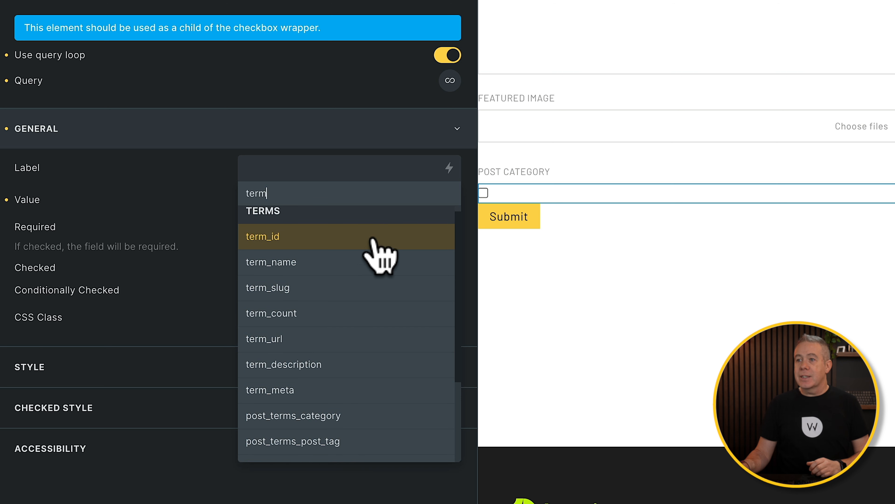
click(337, 264)
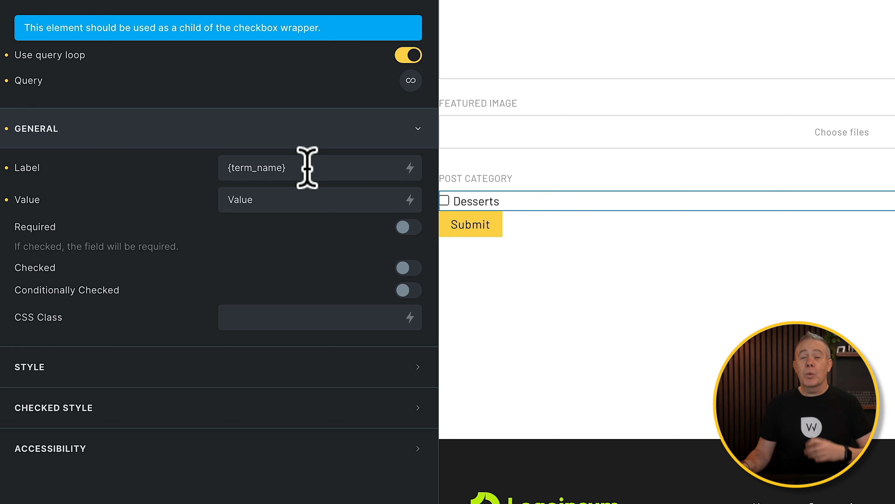
Replace the Checkbox's value with the dynamic data tag {term_slug}.
click(294, 197)
double_click(233, 199)
key(BackSpace)
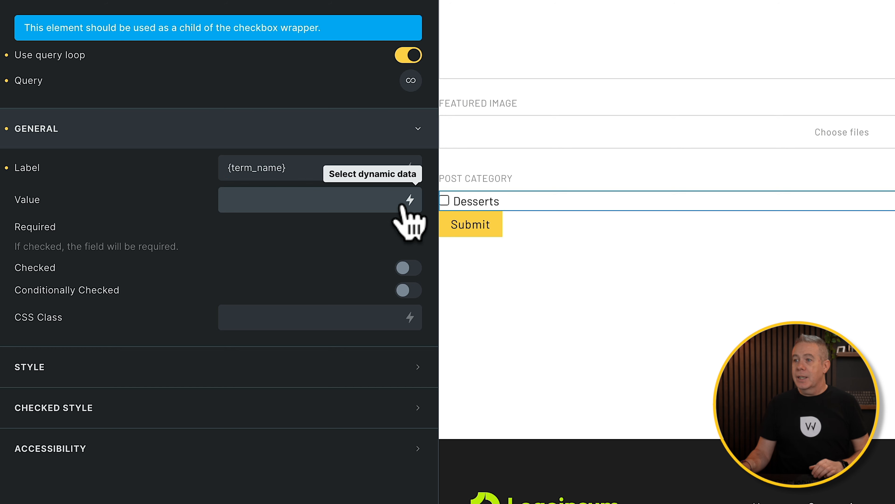
click(410, 199)
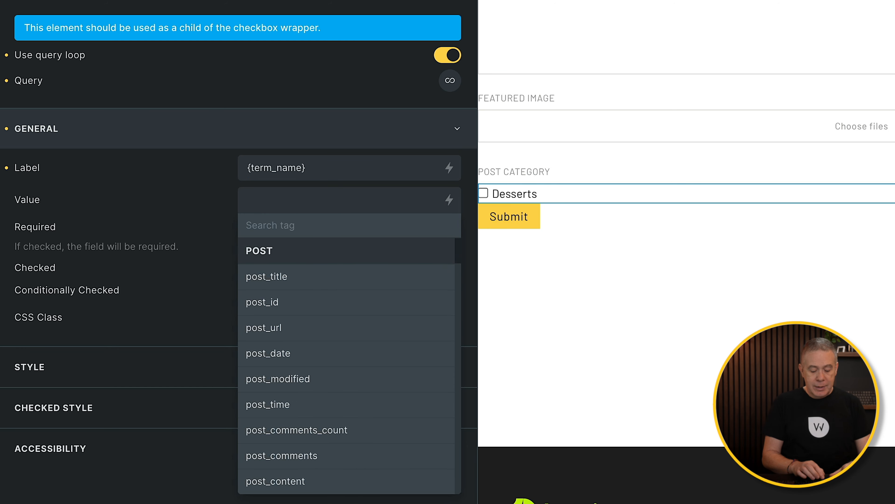
text(term)
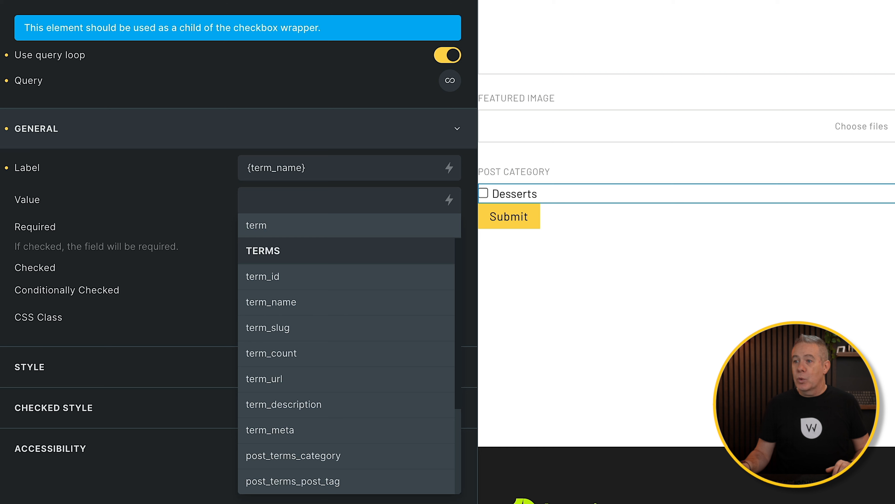
click(337, 329)
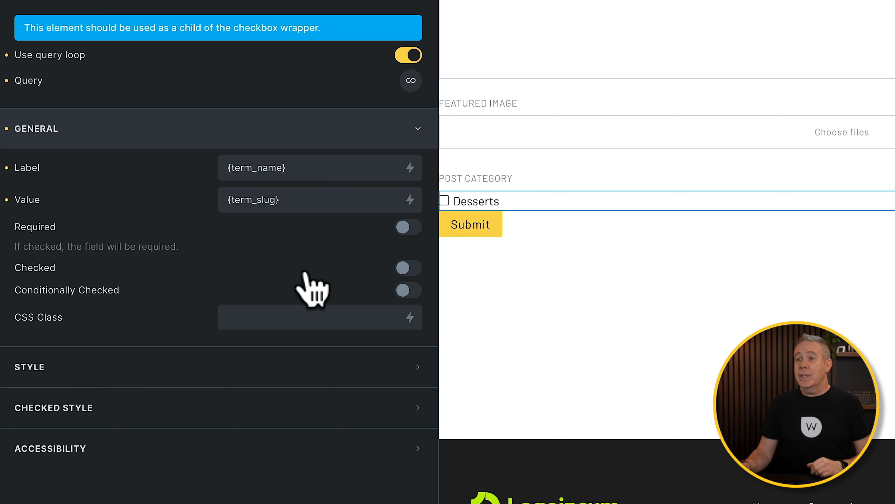
Make the Checkbox conditionally checked, with the condition Is Enabled Post Taxonomy Term.
click(408, 289)
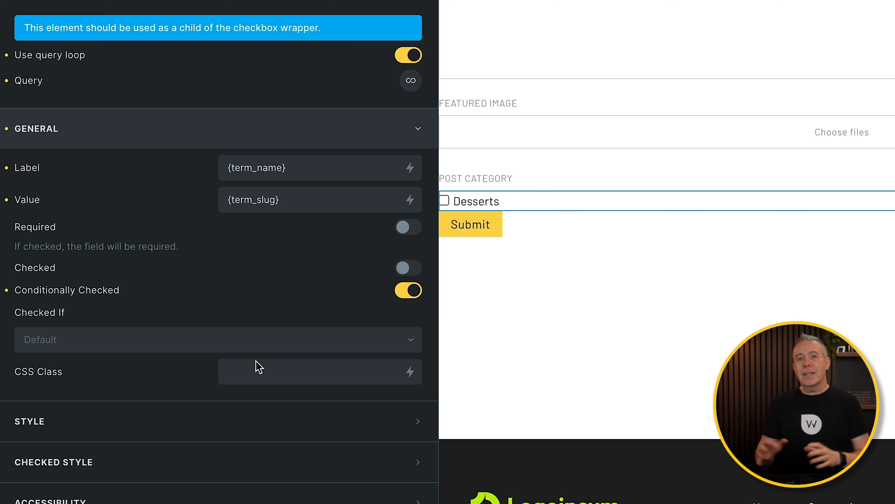
click(241, 338)
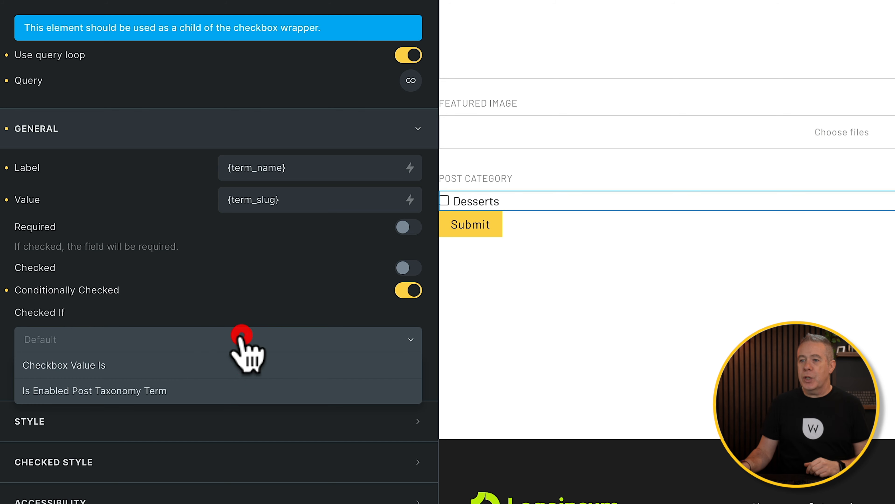
click(182, 391)
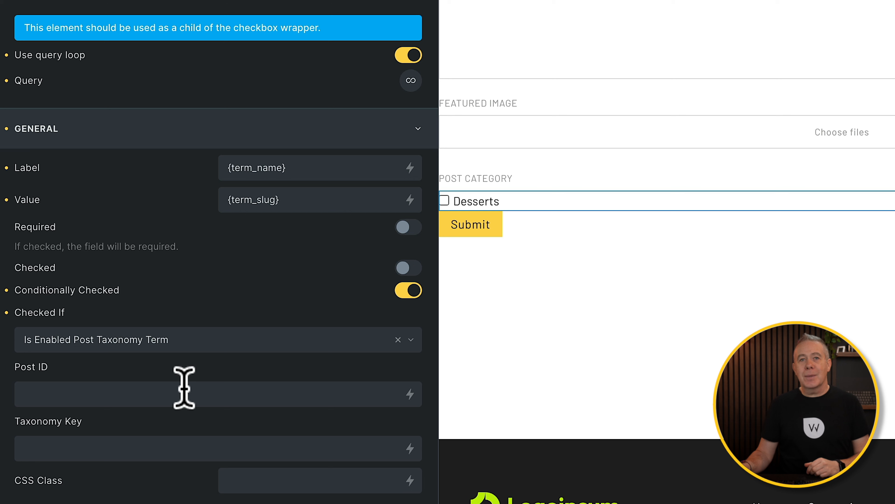
Set the Checkbox condition's Post ID to the dynamic data tag {url_parameter:id} and its Taxonomy Key to category.
click(184, 387)
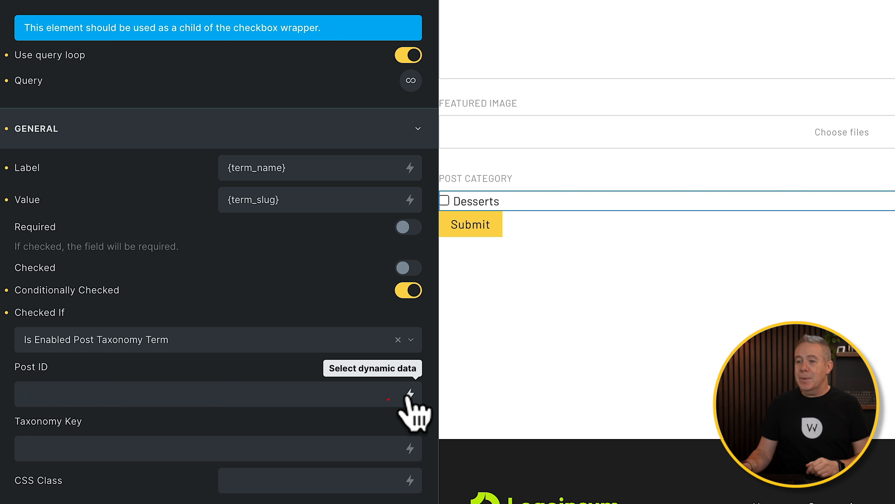
click(410, 393)
text(url)
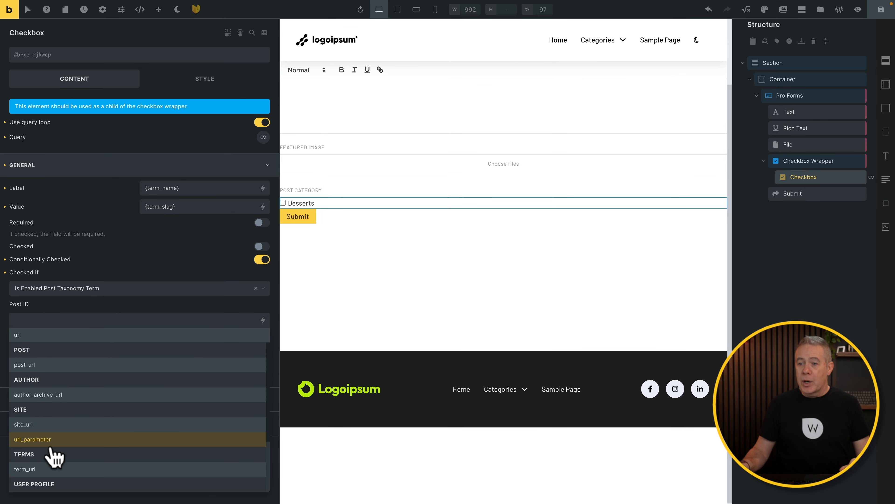
click(53, 439)
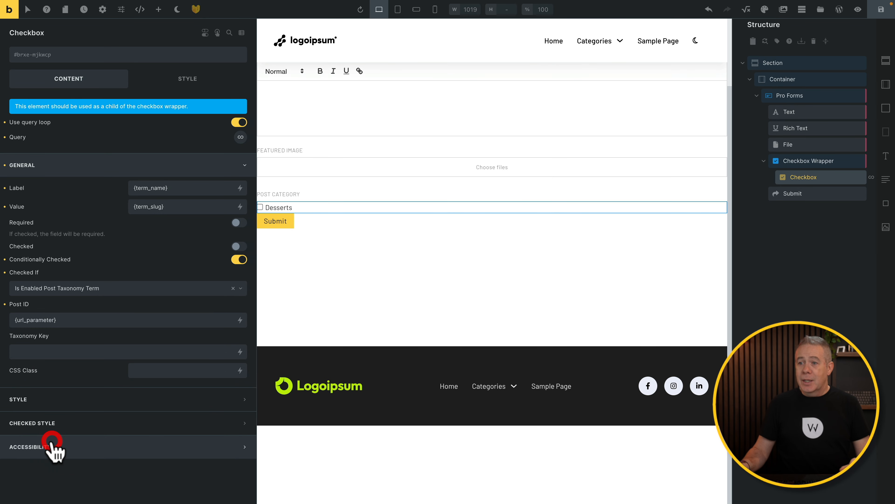
click(54, 319)
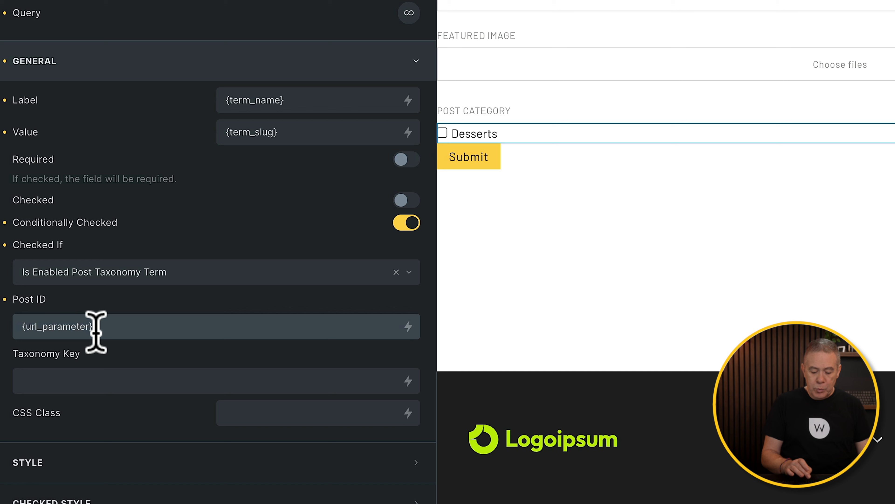
text(:id)
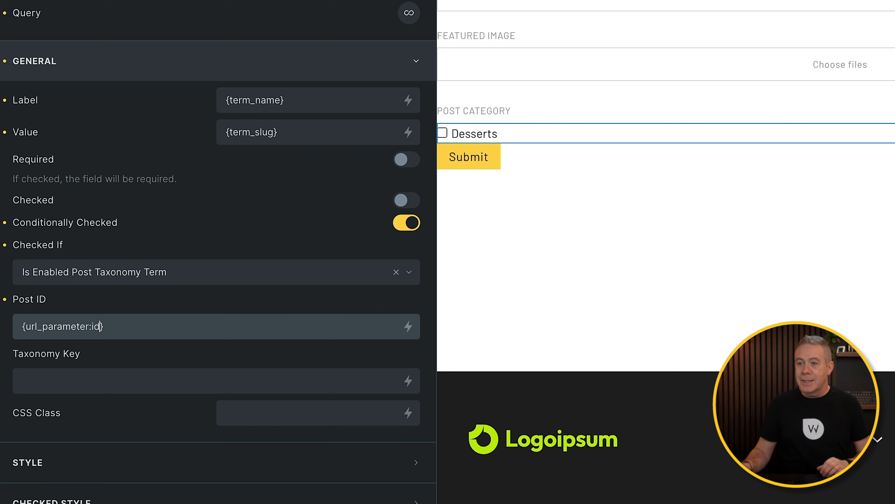
click(140, 323)
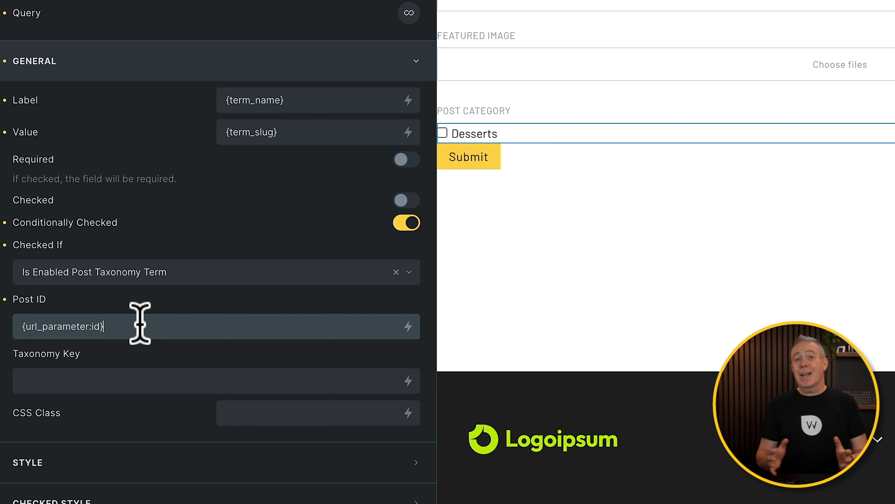
drag(140, 323, 22, 326)
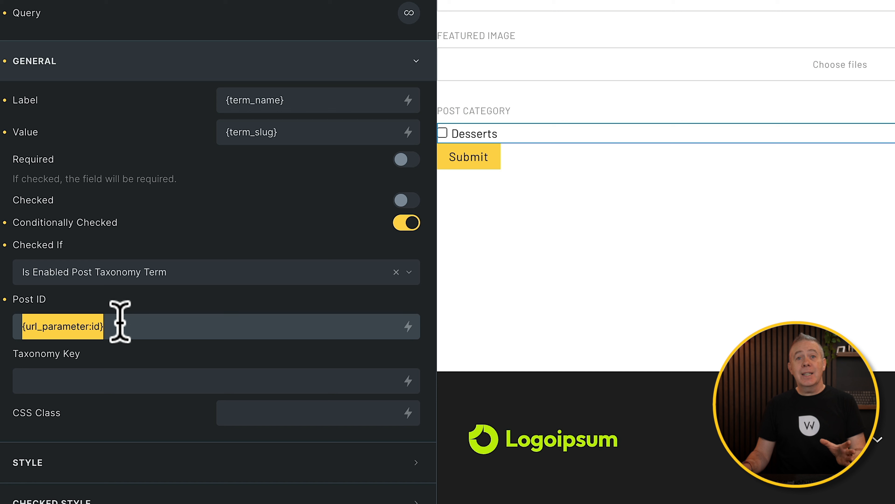
click(120, 323)
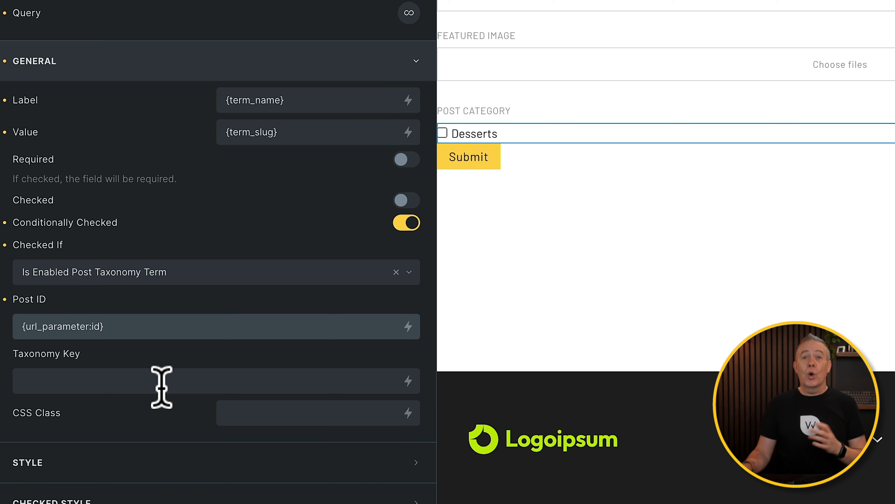
click(80, 380)
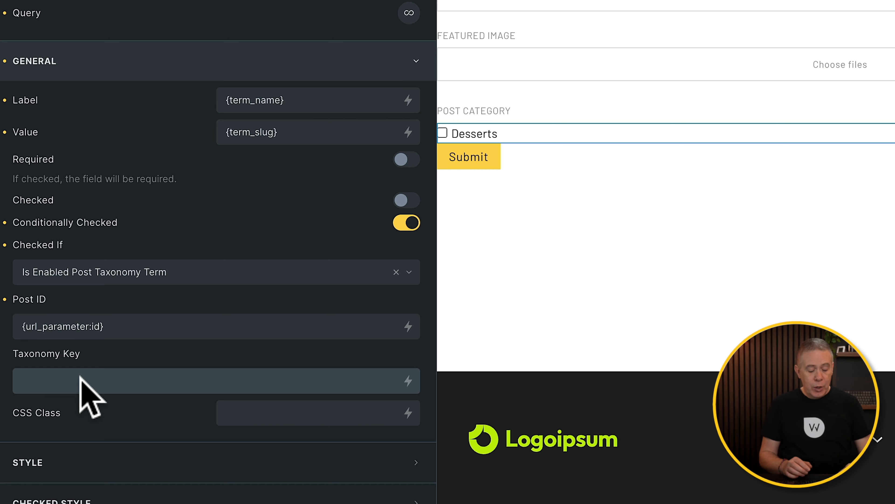
text(category)
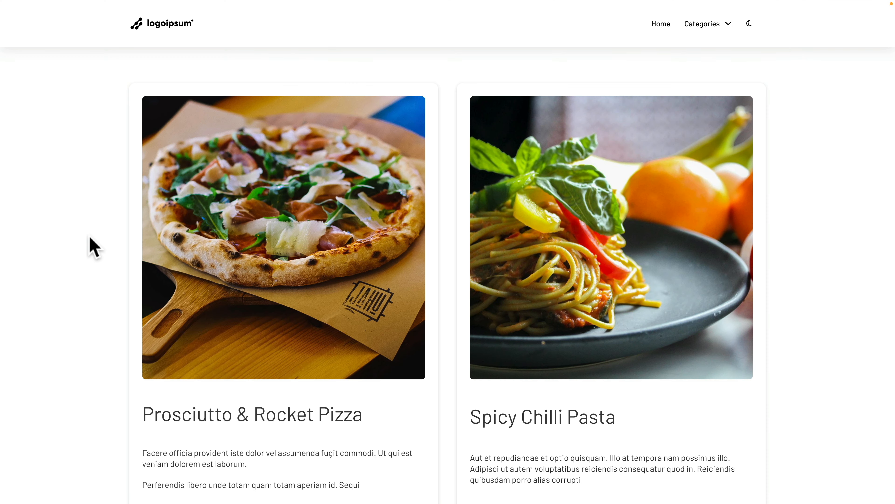
Open the Spicy Chilli Pasta post for editing from the frontend list and check its preselected post categories.
scroll(93, 246, down, 3)
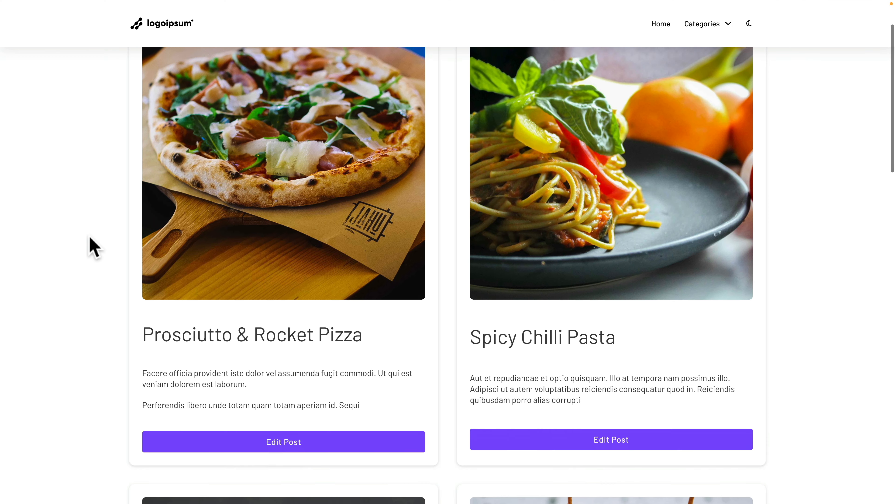
click(620, 393)
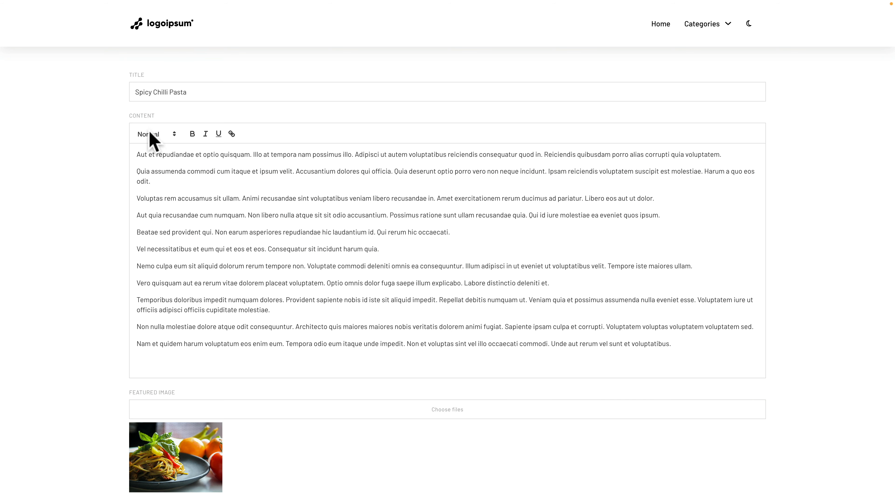
scroll(108, 296, down, 3)
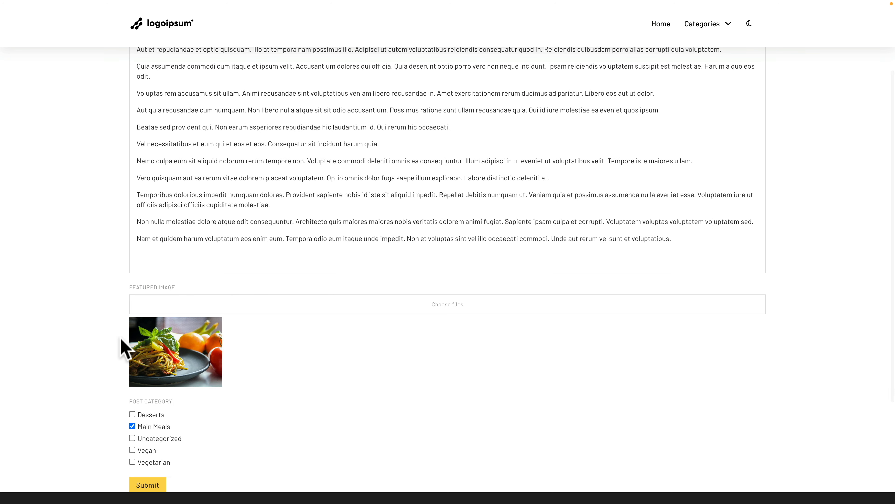
scroll(80, 410, down, 2)
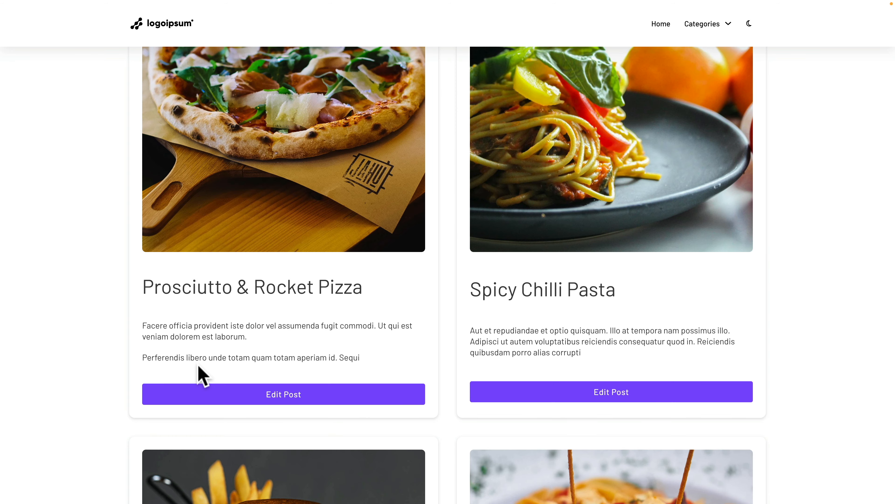
Open the Vegan Pancakes, Yum post for editing from the frontend list and examine its loaded form fields.
scroll(200, 371, down, 7)
scroll(200, 375, down, 20)
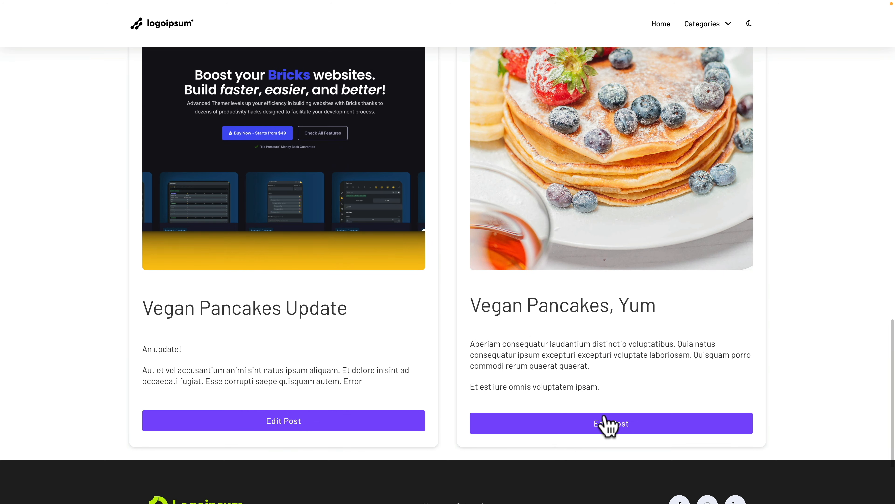
click(623, 426)
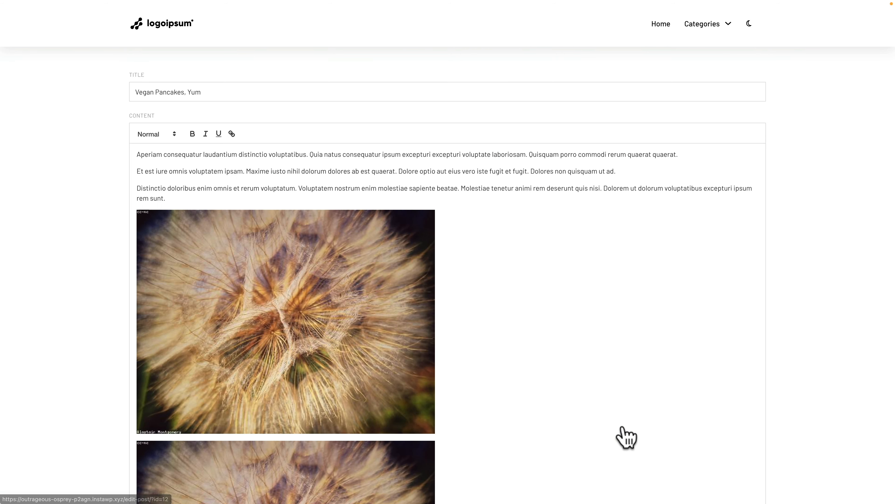
scroll(105, 255, down, 4)
scroll(105, 255, down, 11)
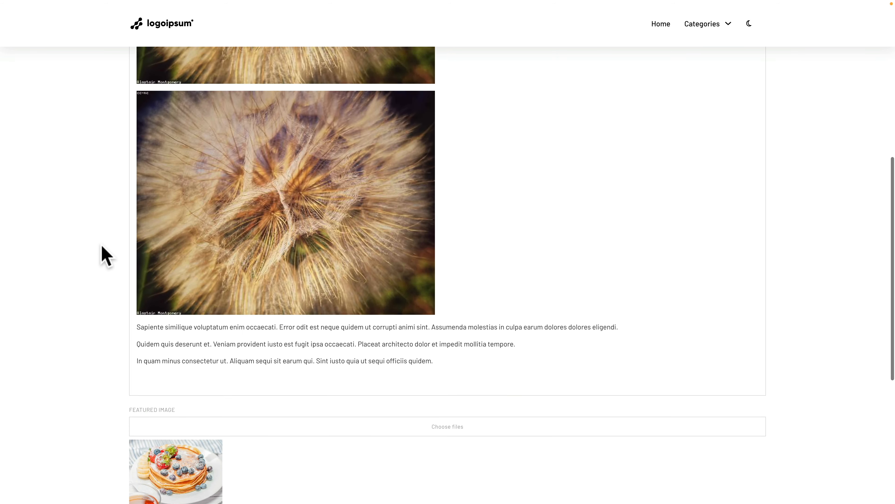
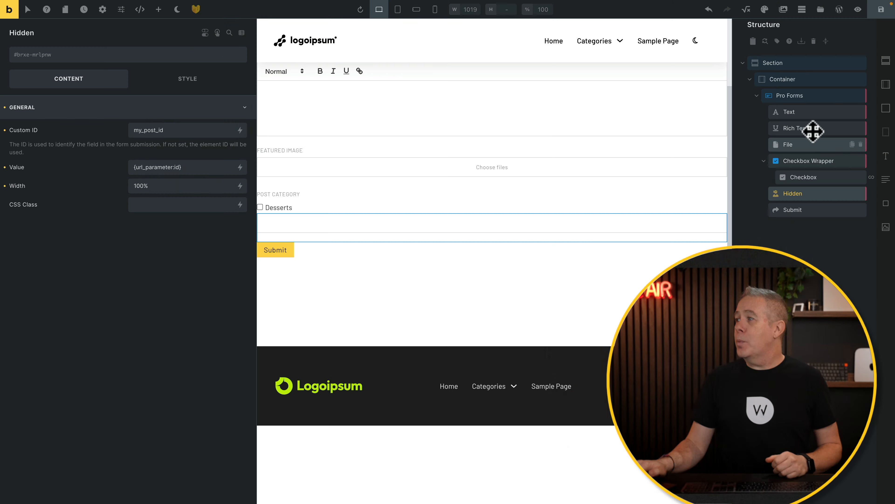
Copy the Hidden field's custom ID, my_post_id, for use in the form's Update Post settings.
click(806, 101)
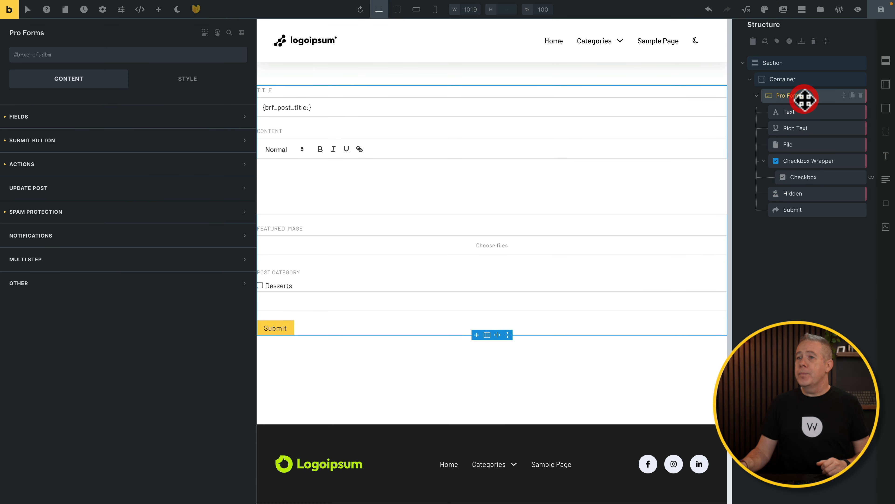
click(79, 188)
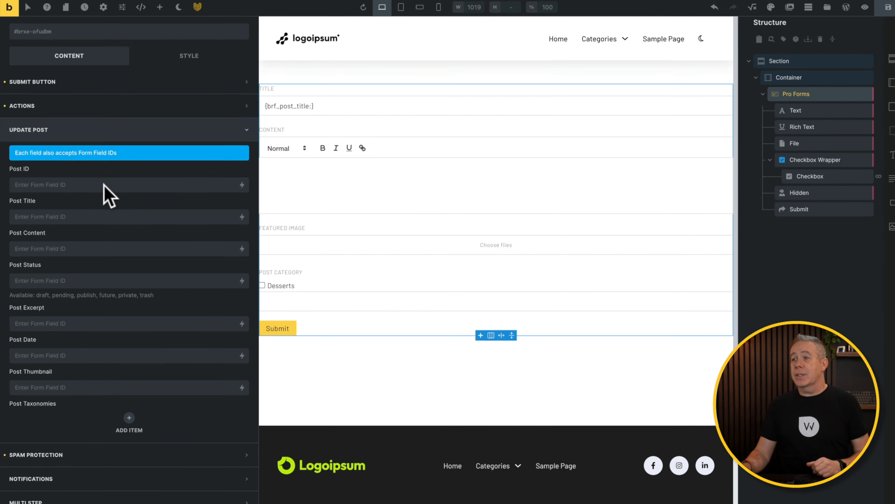
click(797, 194)
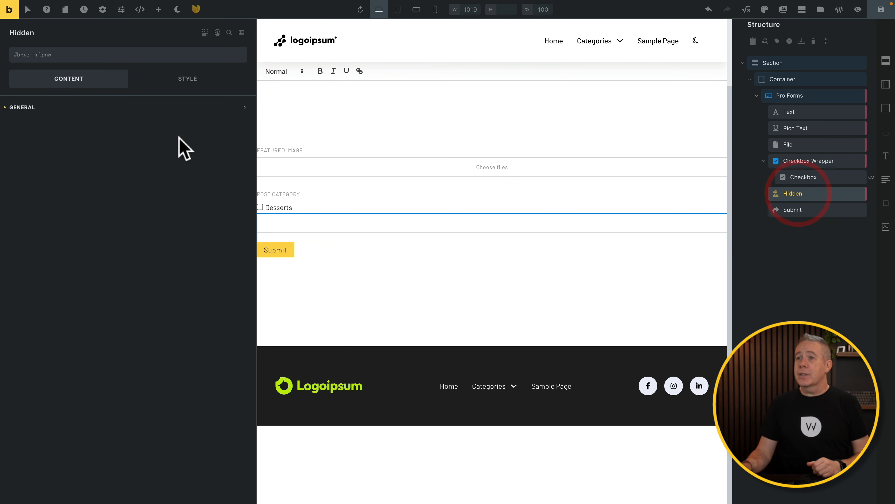
click(67, 106)
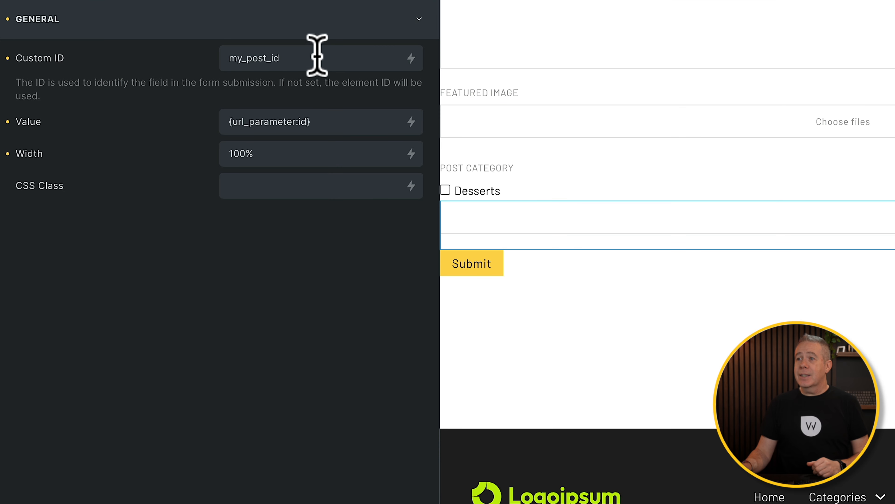
click(190, 125)
drag(327, 55, 231, 64)
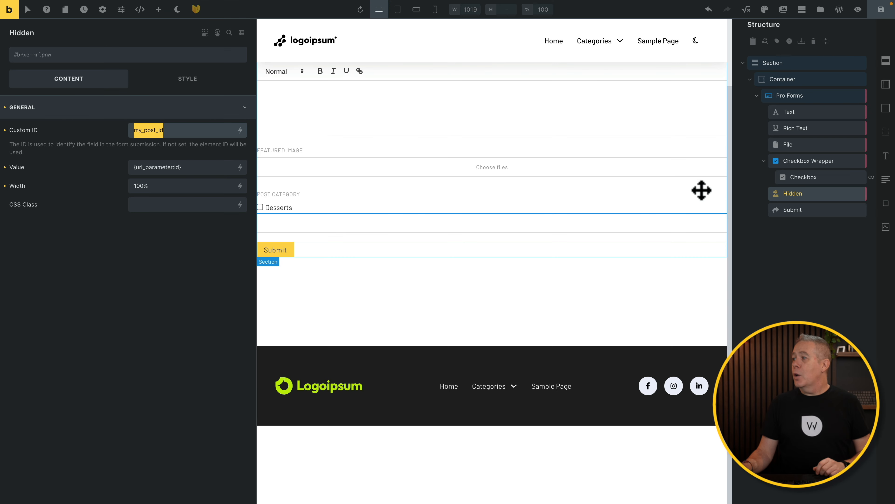
Set the Post ID in the Pro Forms' Update Post settings to {{my_post_id}}.
click(791, 97)
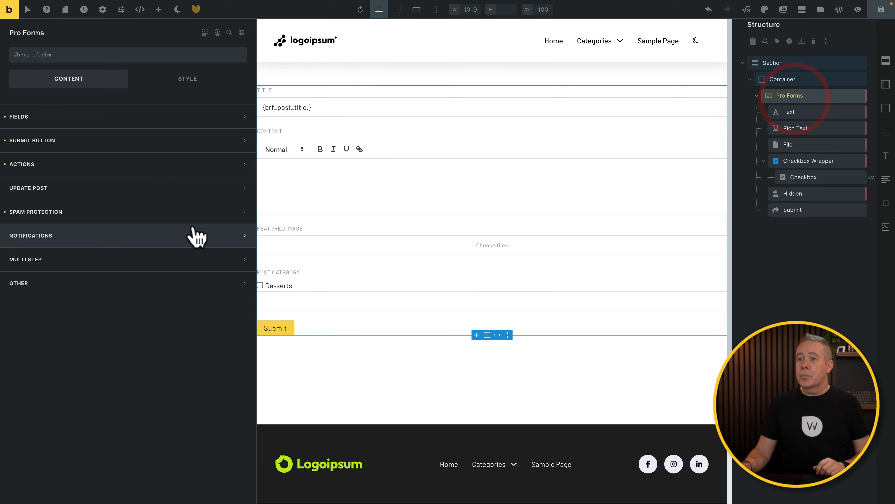
click(101, 190)
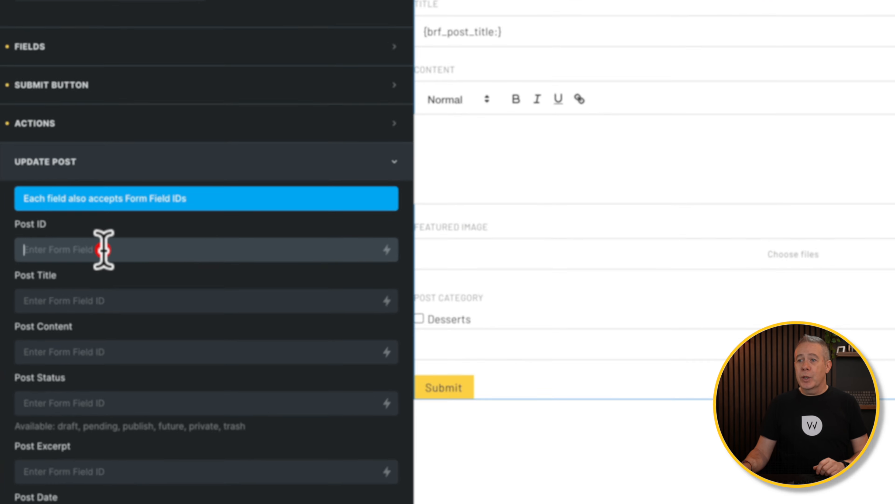
click(64, 242)
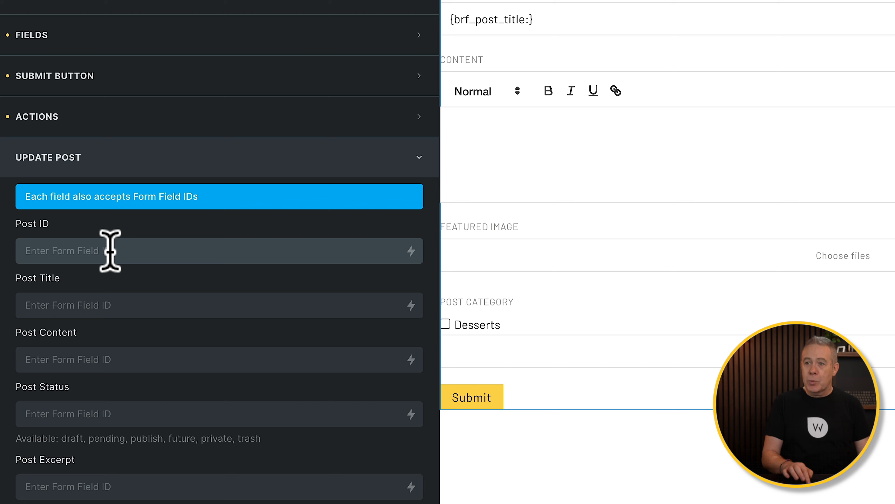
text({{my_post_id)
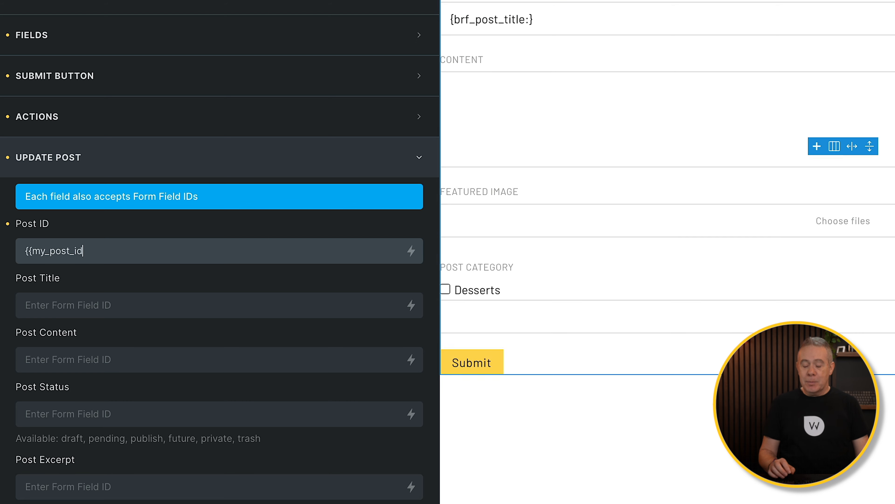
text(}})
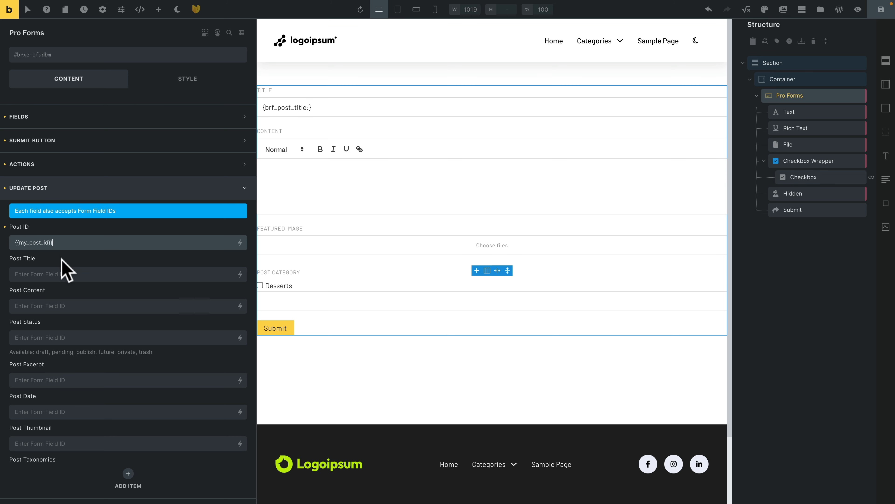
Copy the title Text field's custom ID, post_title, from its general settings.
click(64, 272)
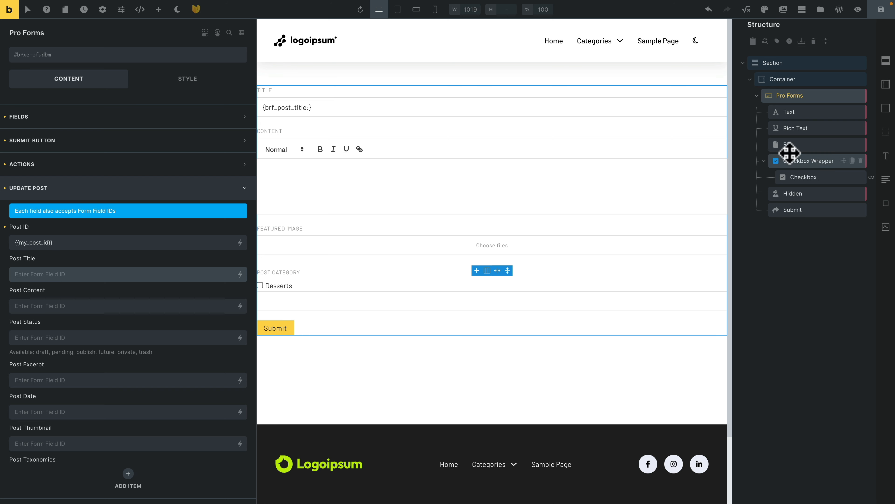
click(796, 114)
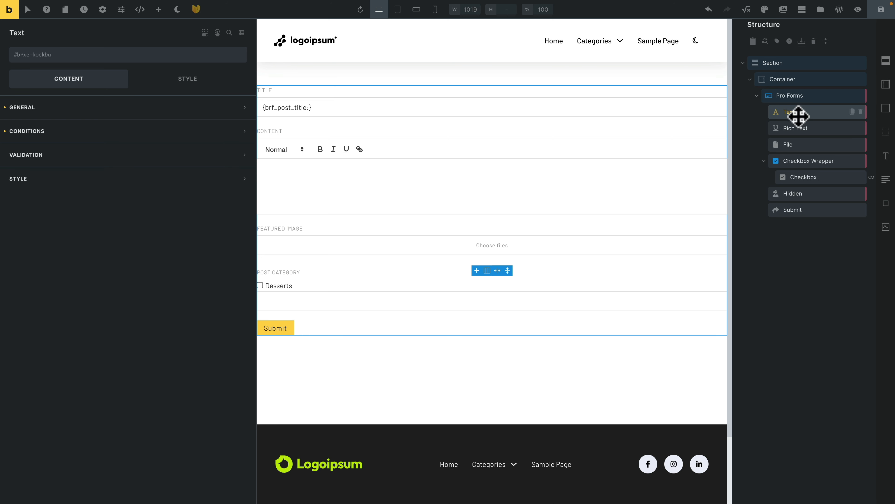
click(165, 107)
click(167, 130)
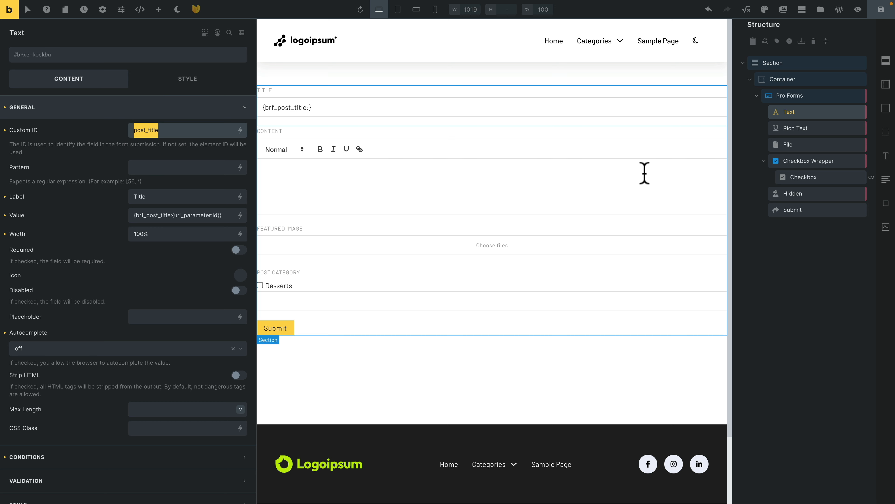
Set the Post Title in the Pro Forms' Update Post settings to {{post_title}}.
click(817, 100)
click(67, 189)
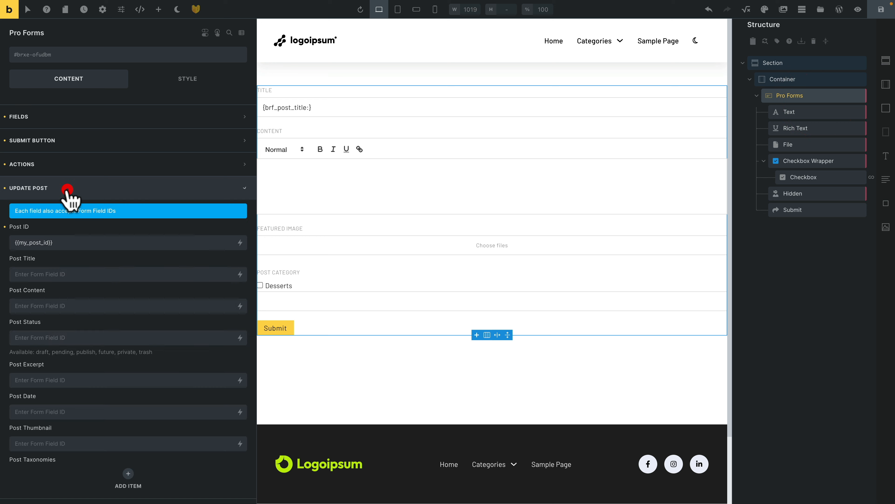
click(59, 273)
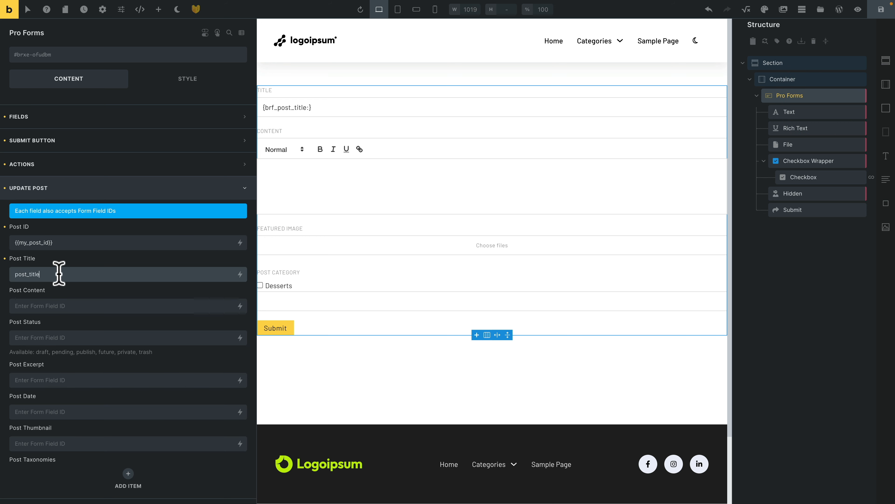
text({{)
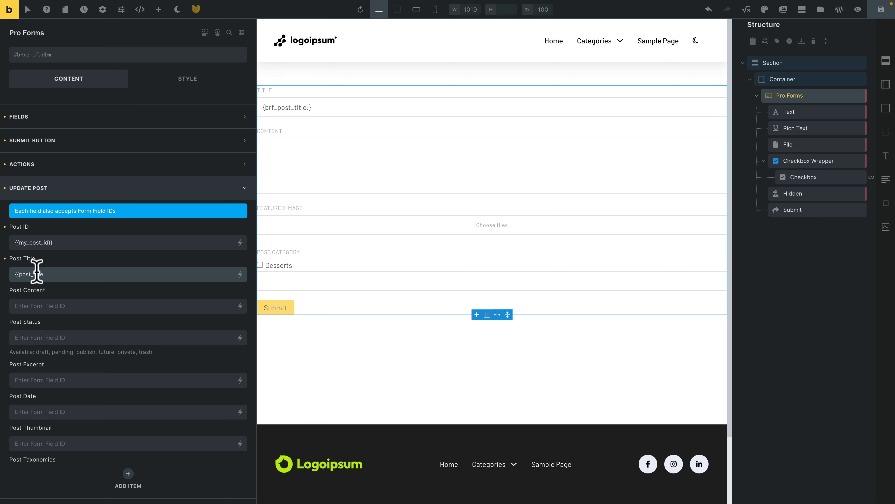
click(57, 271)
text(}})
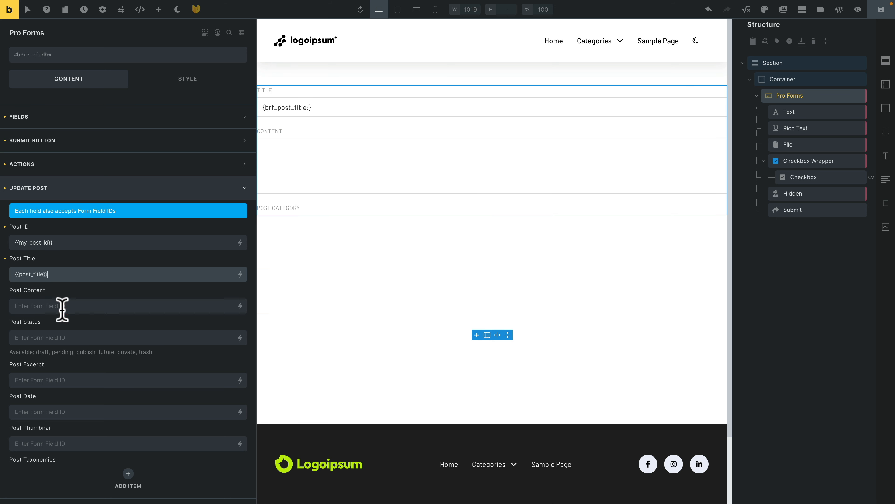
In the Pro Forms' Update Post settings, set the Post Content to {{post_content}} and the Post Status to publish.
click(63, 305)
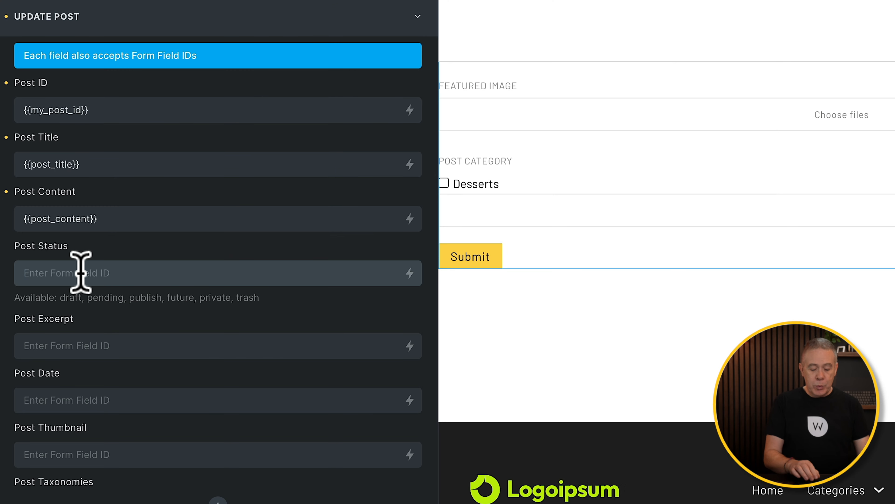
click(80, 270)
text(publish)
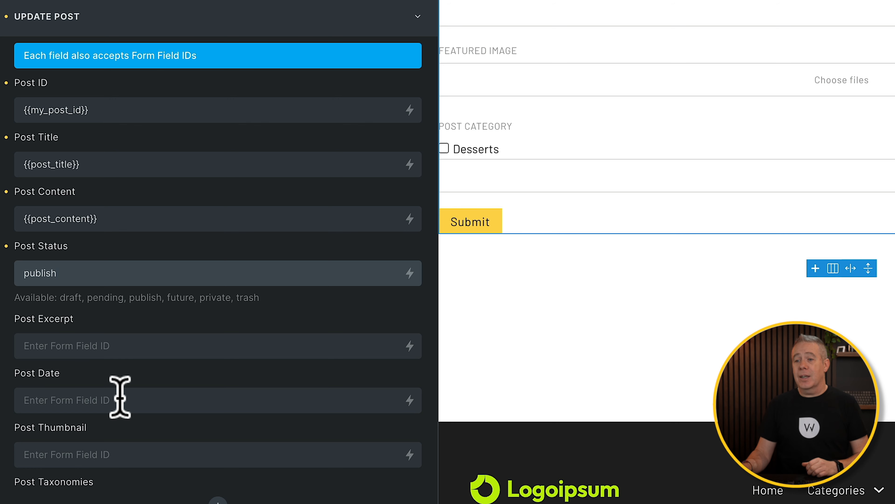
Begin the Post Thumbnail value with {{ and copy the File field's custom ID, featured_image, from its general settings.
scroll(111, 452, down, 4)
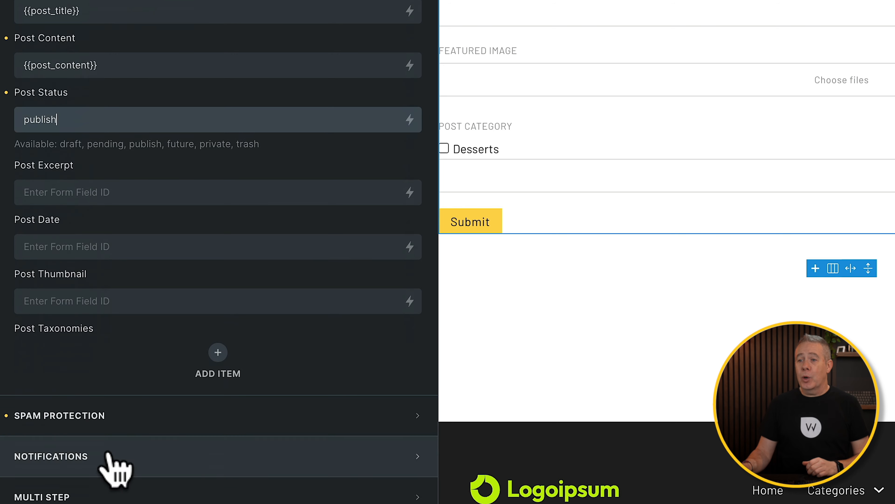
click(116, 302)
text({{)
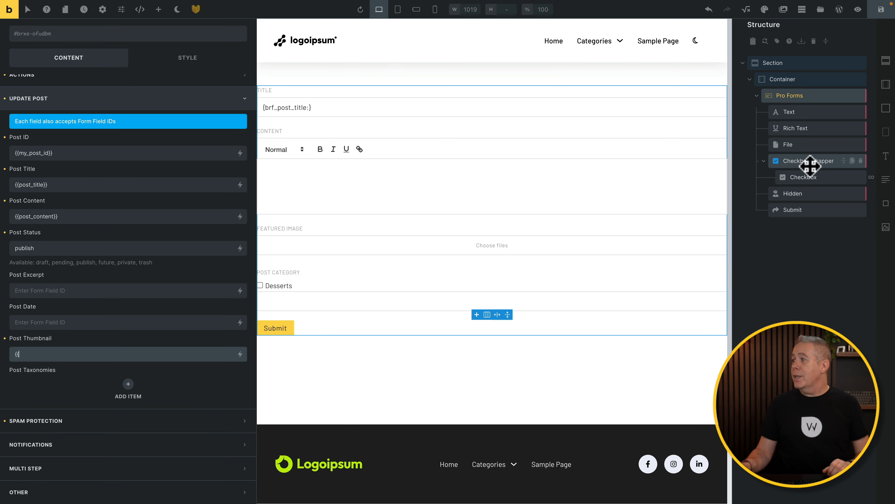
click(810, 150)
click(5, 113)
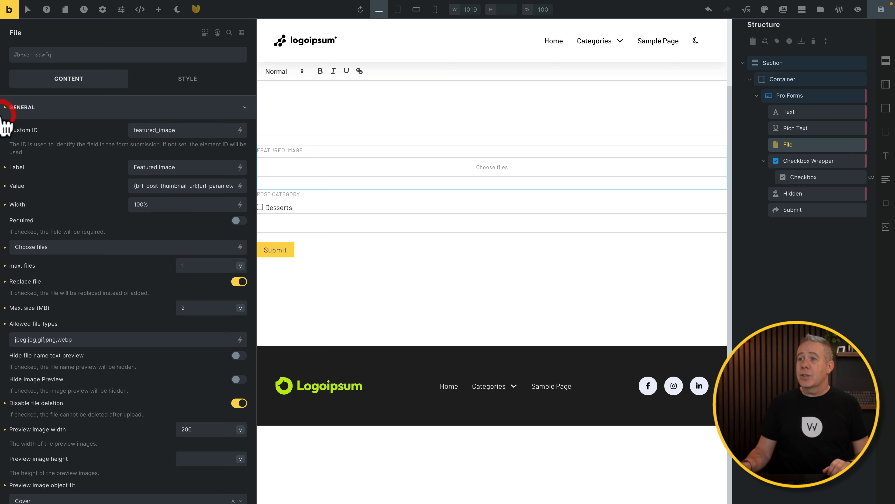
drag(179, 134, 140, 134)
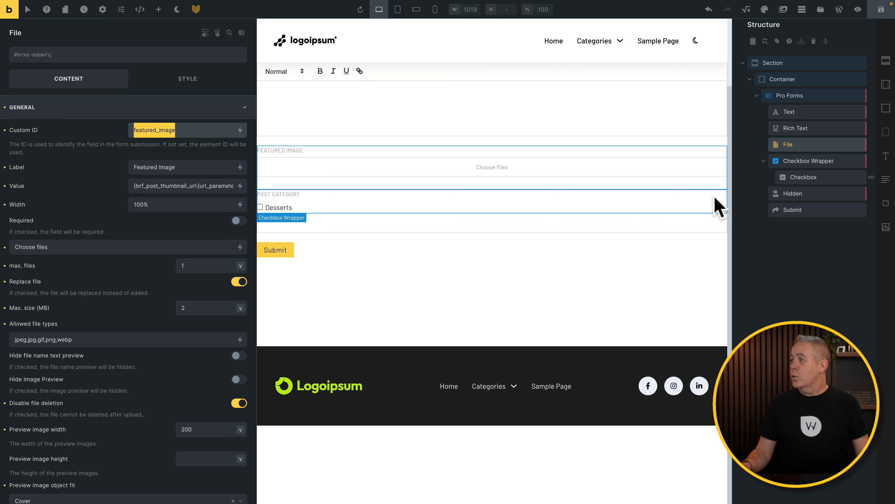
Set the Post Thumbnail in the Pro Forms' Update Post settings to {{featured_image}}.
click(798, 100)
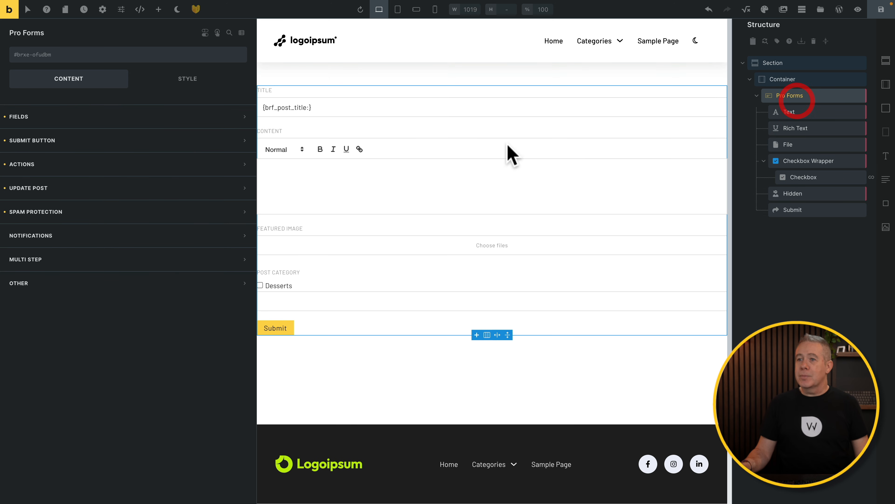
click(54, 188)
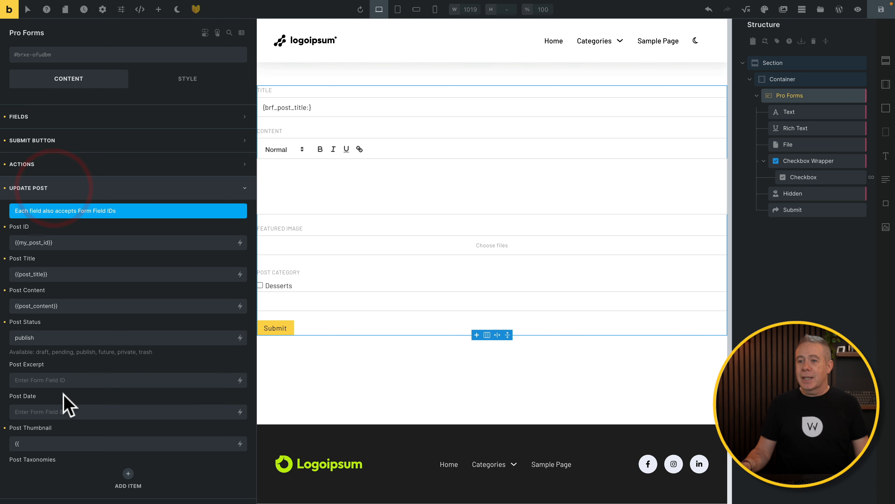
click(35, 443)
text({{featured_image}})
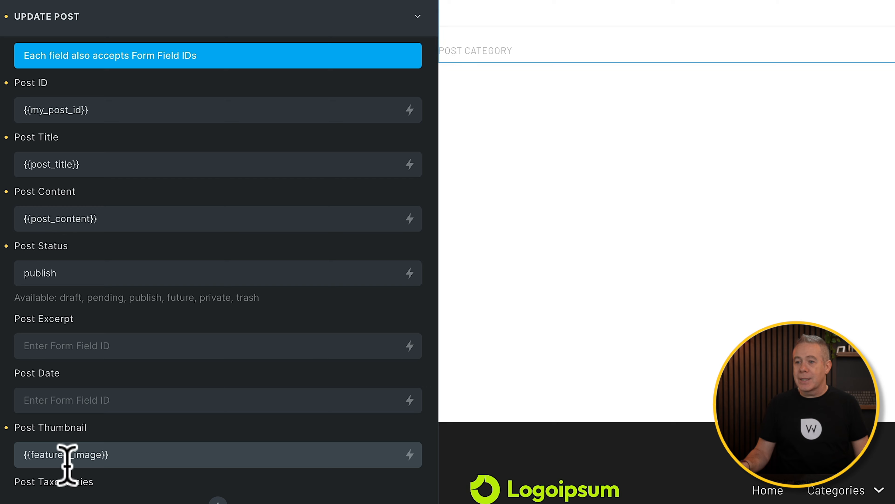
Add a Post Taxonomies item to the Update Post settings with the taxonomy slug category.
scroll(70, 473, down, 3)
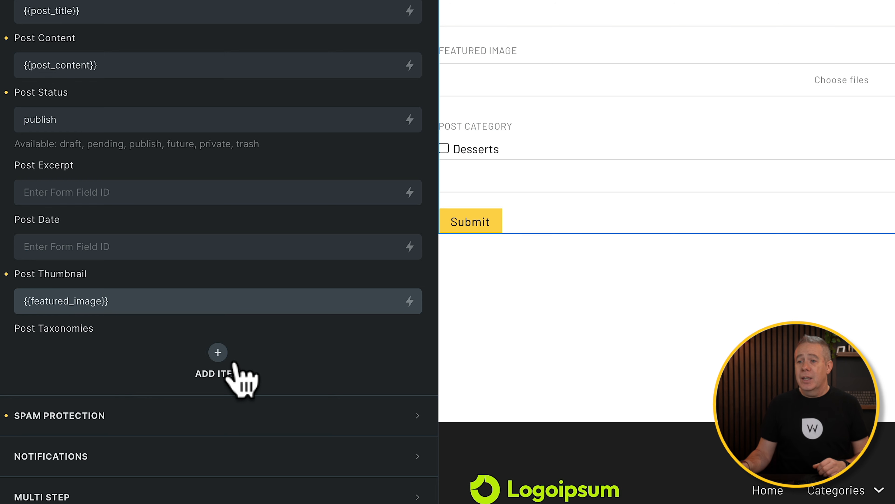
click(218, 352)
scroll(247, 367, down, 5)
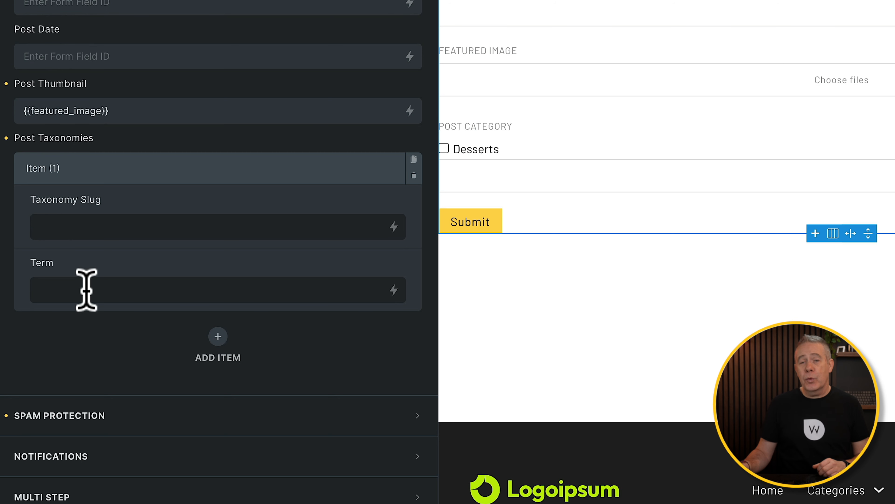
click(89, 228)
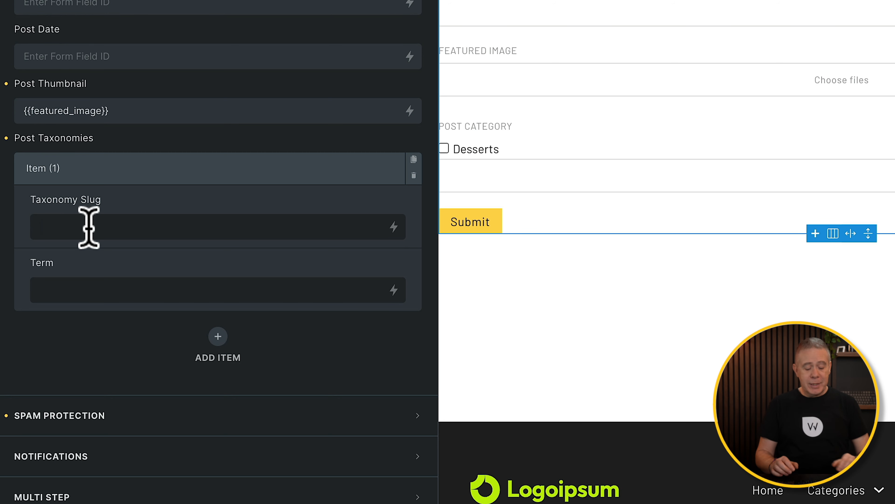
text(category)
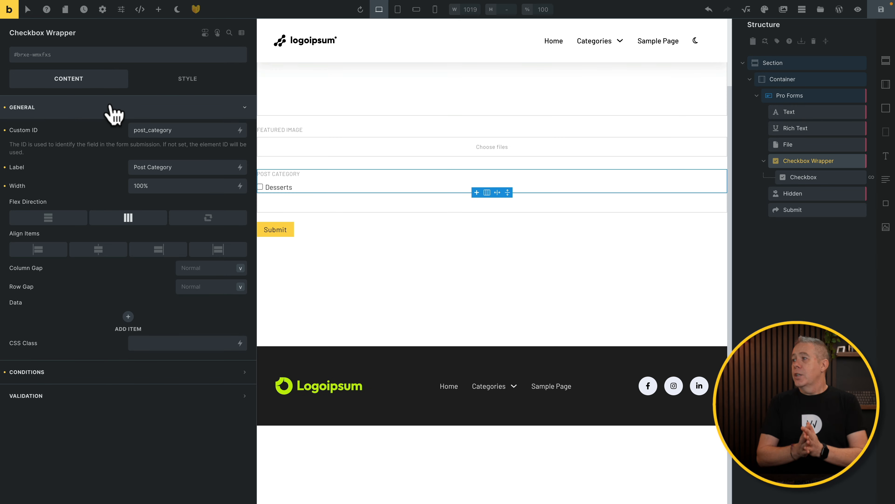
Copy the Checkbox Wrapper's custom ID and set the category taxonomy item's Term to {{post_category}} in the Update Post settings.
click(184, 131)
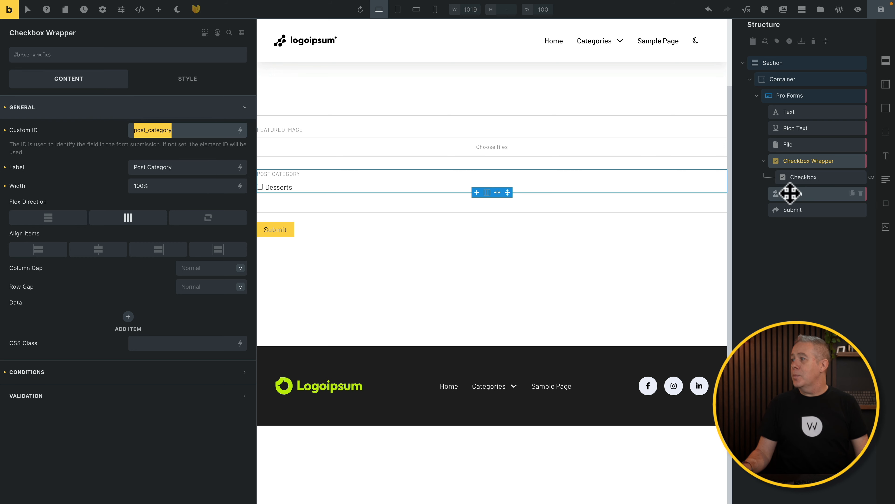
click(798, 96)
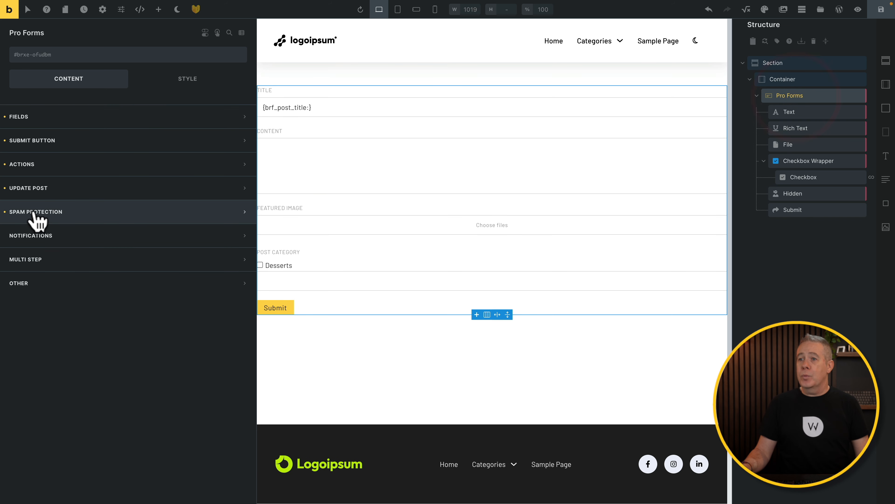
click(9, 213)
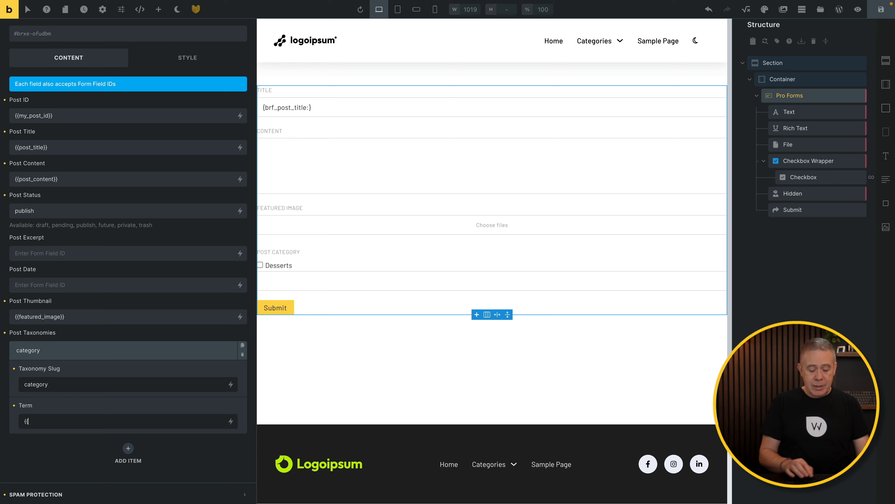
text(post_category)
text(}})
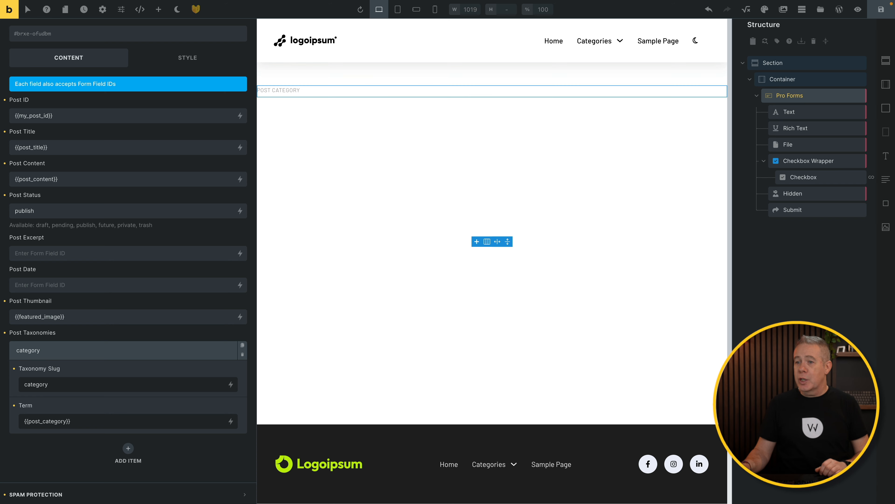
scroll(54, 432, down, 1)
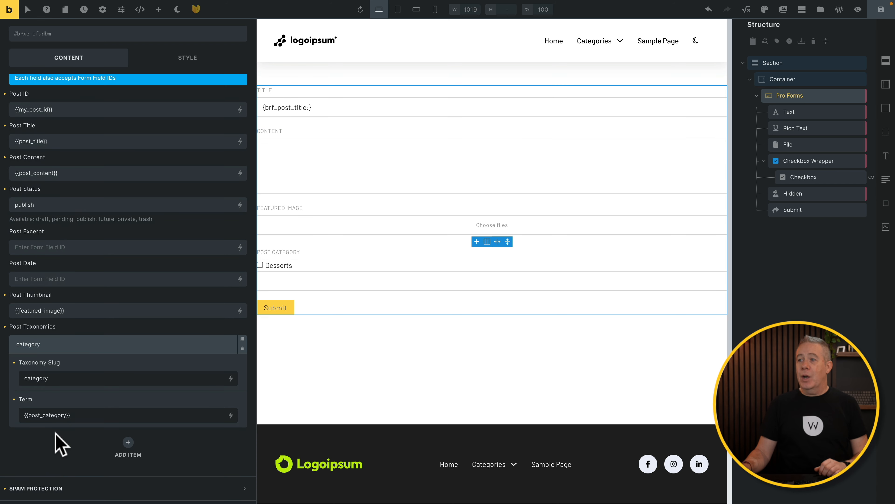
scroll(60, 441, up, 1)
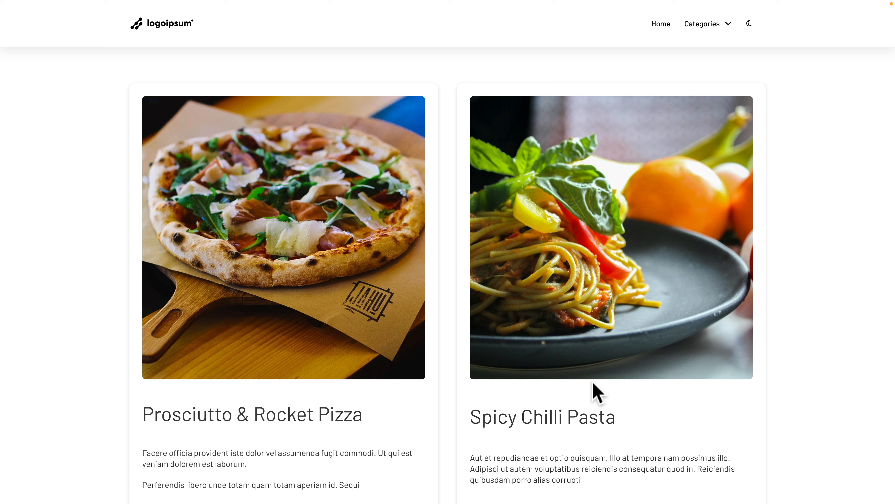
On the frontend, open the Spicy Chilli Pasta post in the edit form and submit the form to test it.
scroll(596, 402, down, 3)
click(598, 394)
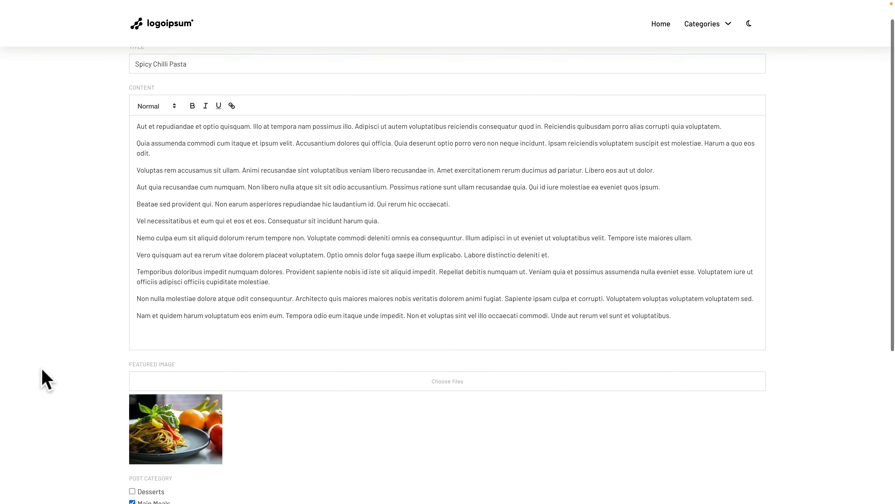
scroll(47, 379, down, 5)
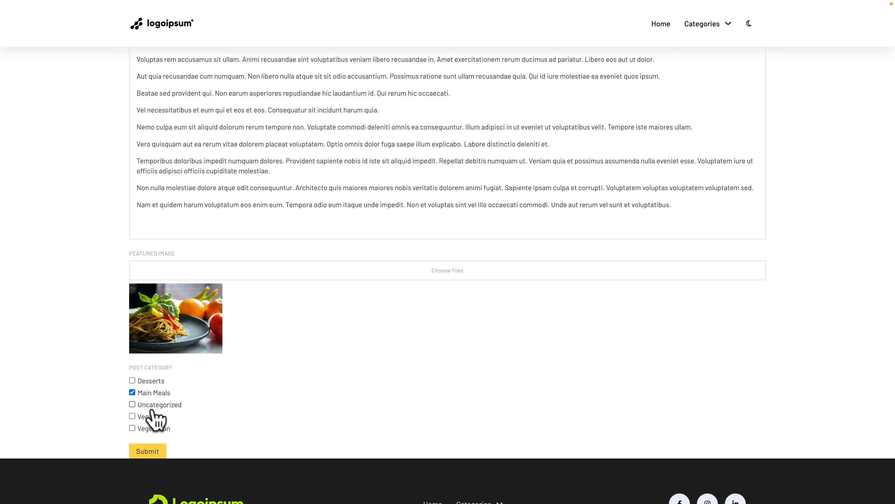
click(150, 452)
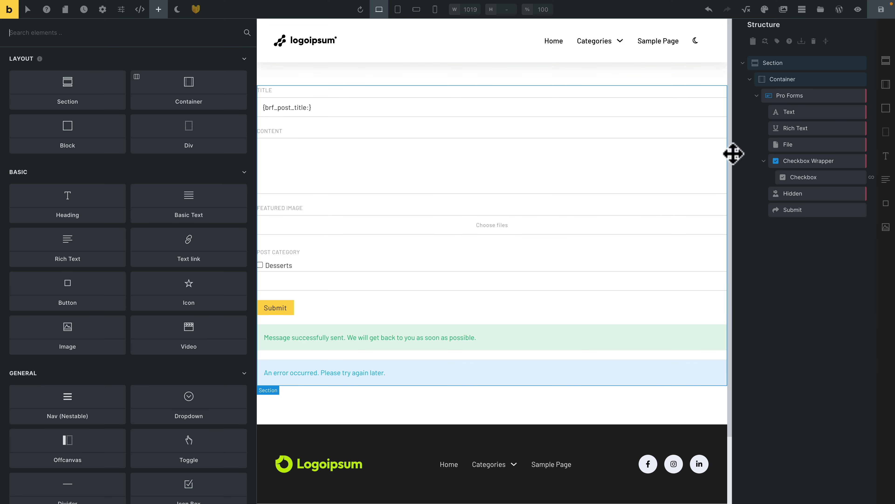
Turn on Disable Form Reset in the Pro Forms element's other settings.
click(788, 95)
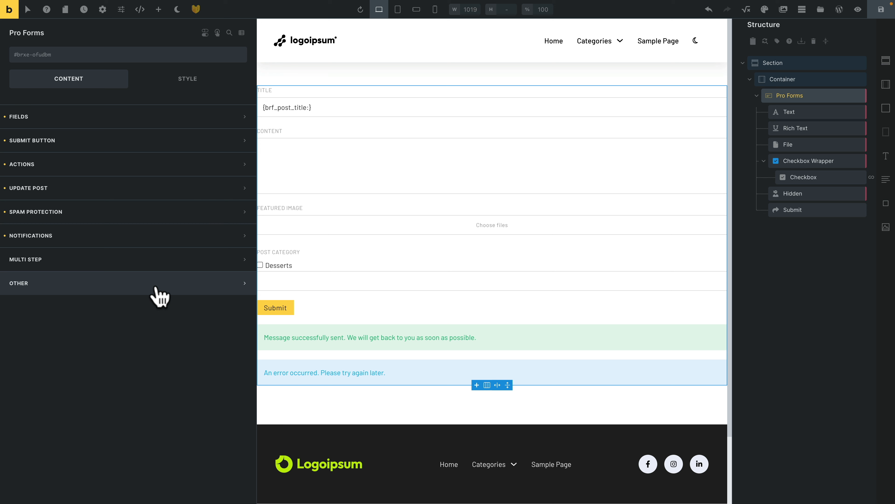
click(156, 287)
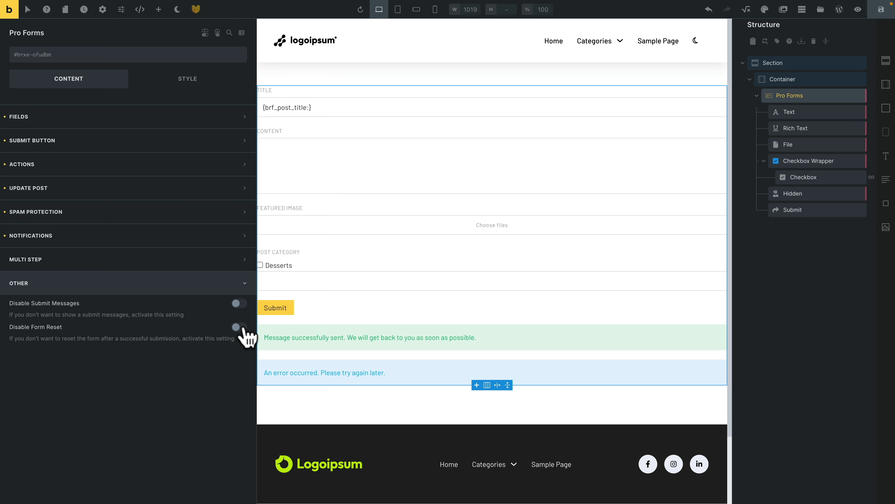
click(240, 328)
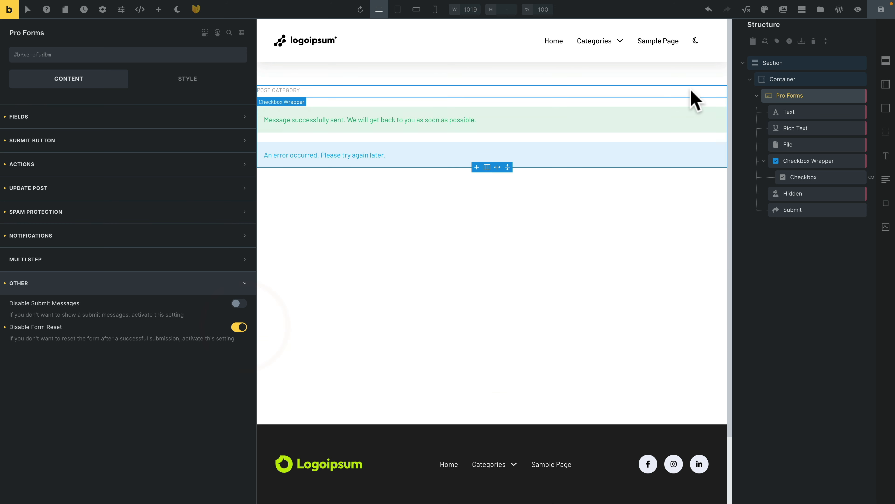